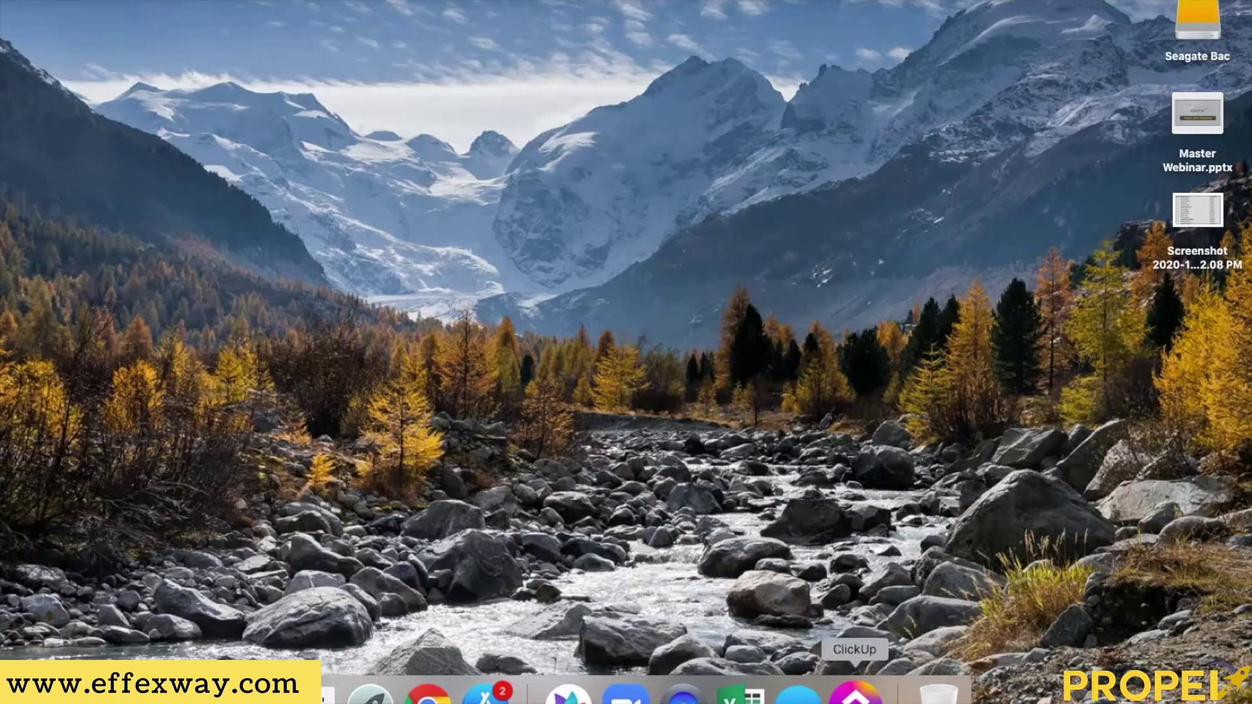
- Switch to ClickUp and start a new space named "Test 1"
{"action": "left_click", "coordinate": [855, 691]}
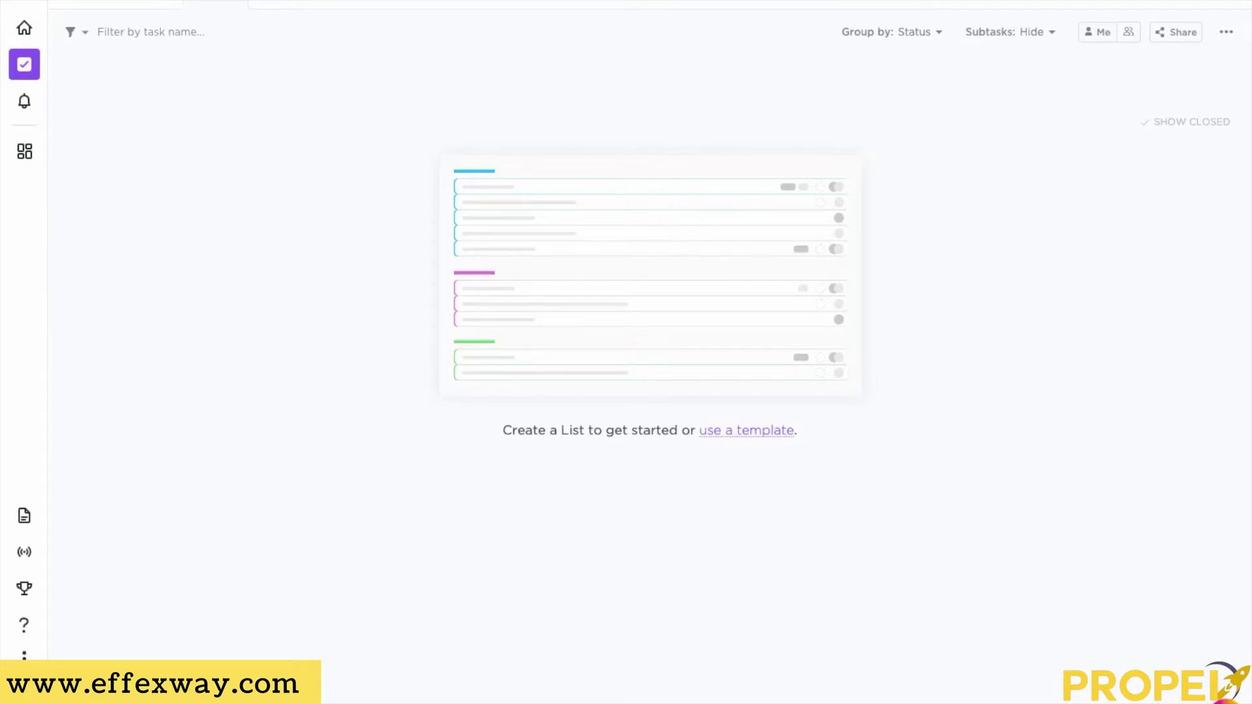
{"action": "mouse_move", "coordinate": [27, 66]}
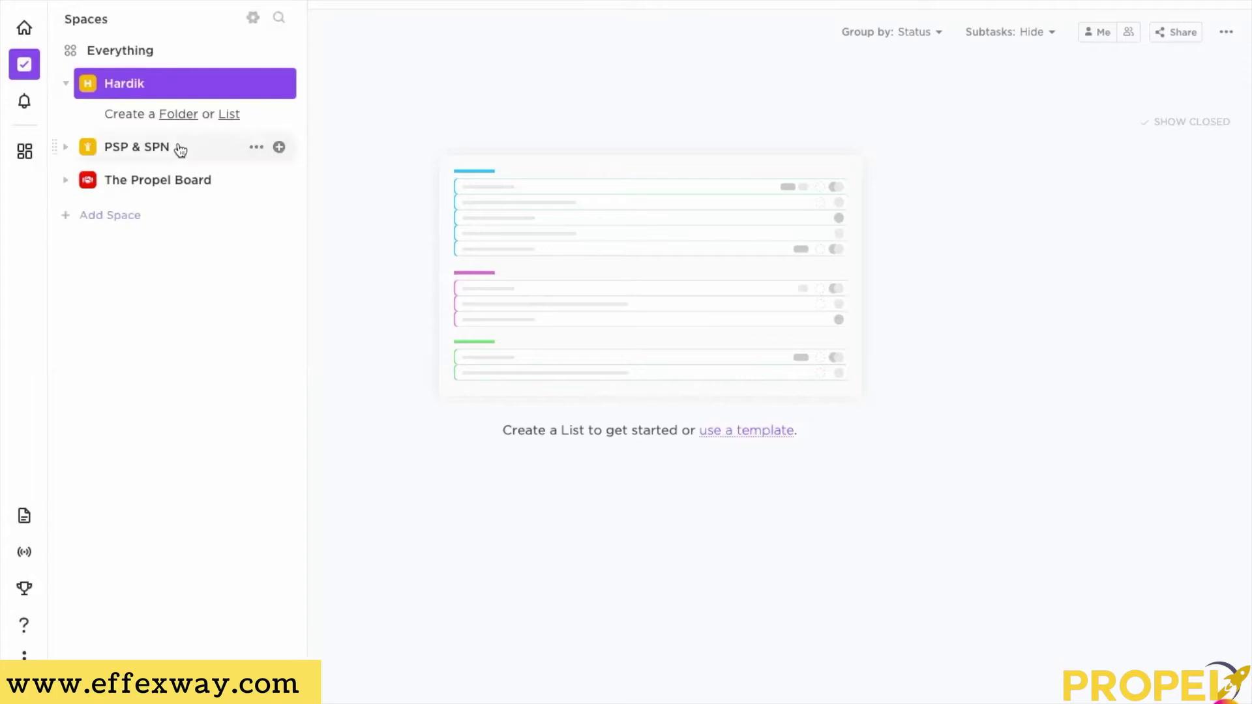
{"action": "left_click", "coordinate": [121, 217]}
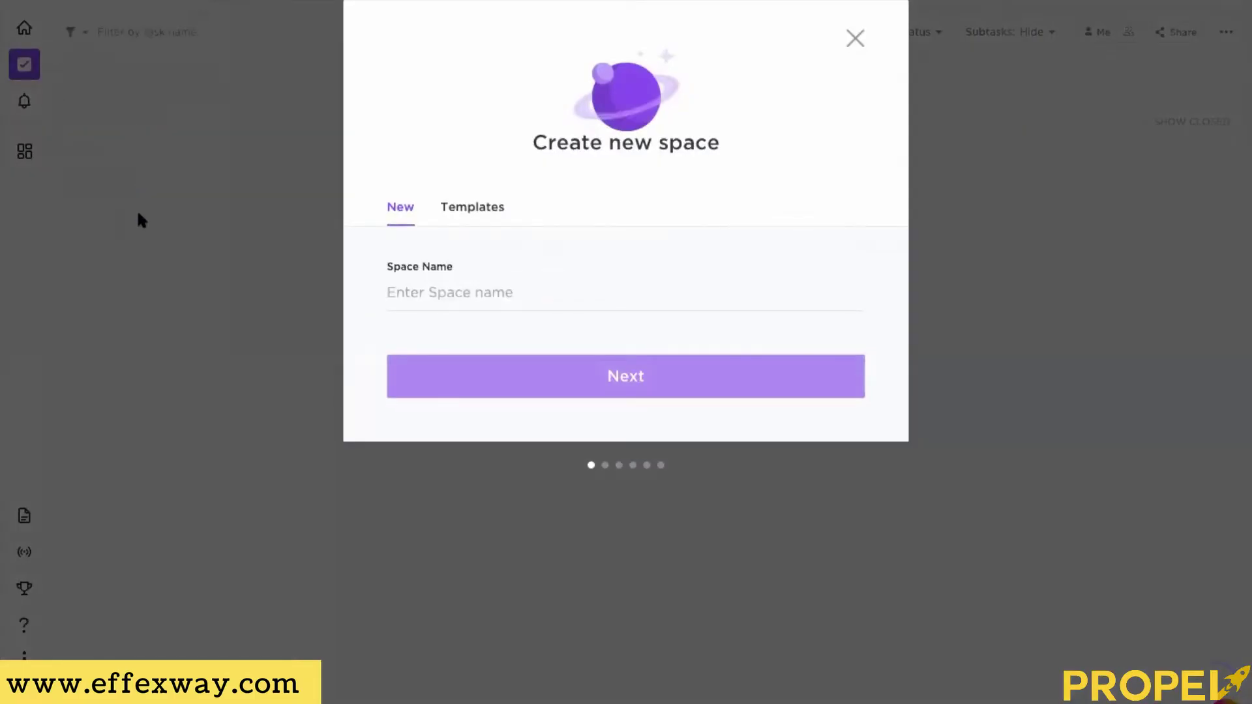
{"action": "type", "text": "T"}
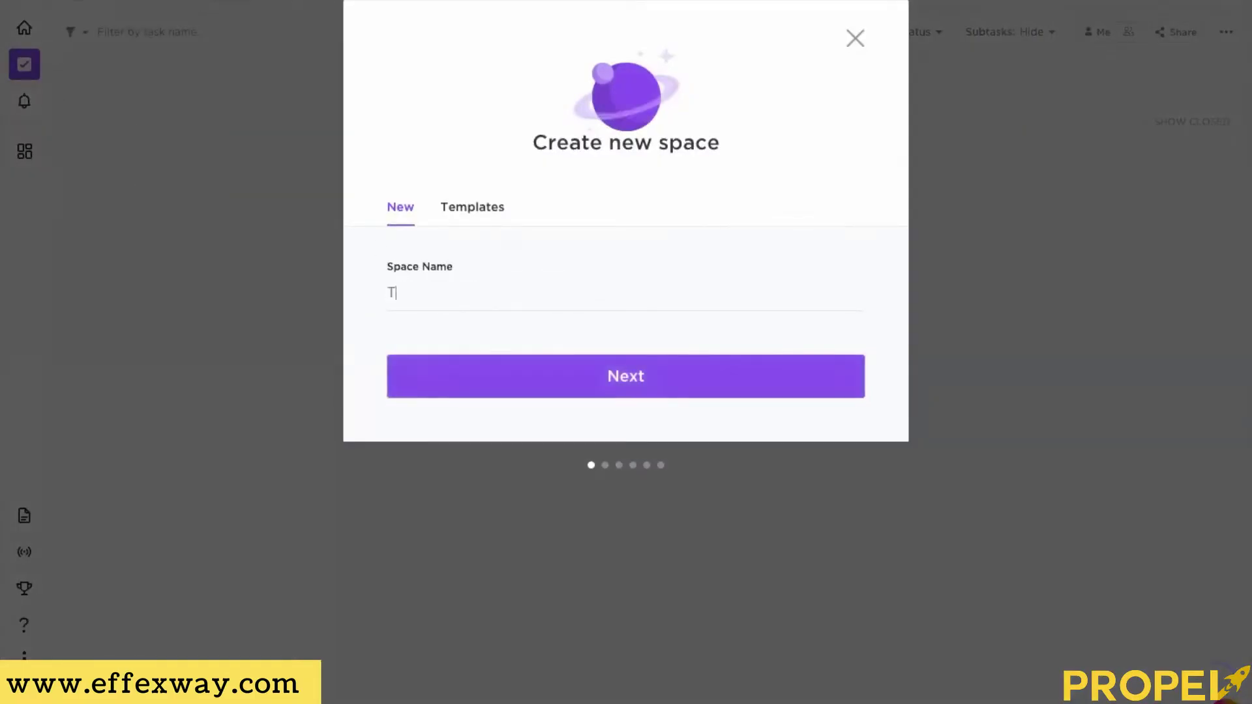
{"action": "type", "text": "est 1"}
{"action": "left_click", "coordinate": [572, 387]}
{"action": "left_click", "coordinate": [571, 387]}
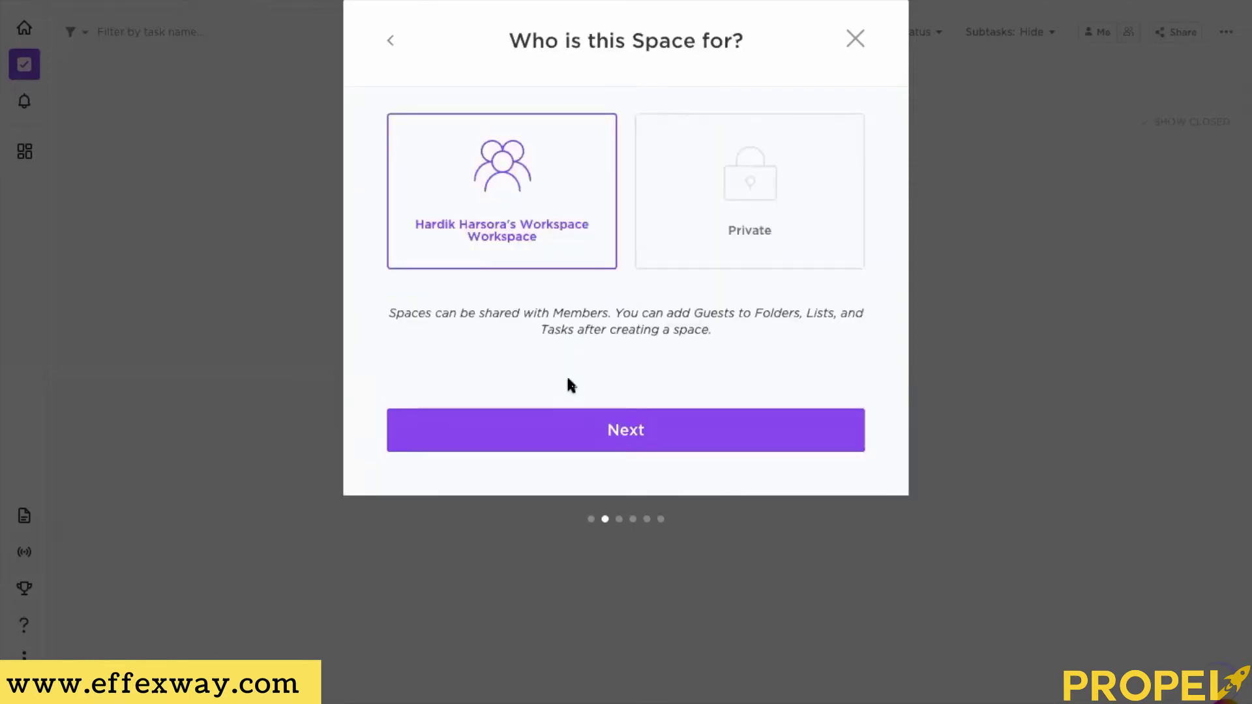
- Share the new space with the whole workspace, keep the default ClickApps and required views, and create it
{"action": "left_click", "coordinate": [584, 430]}
{"action": "double_click", "coordinate": [585, 434]}
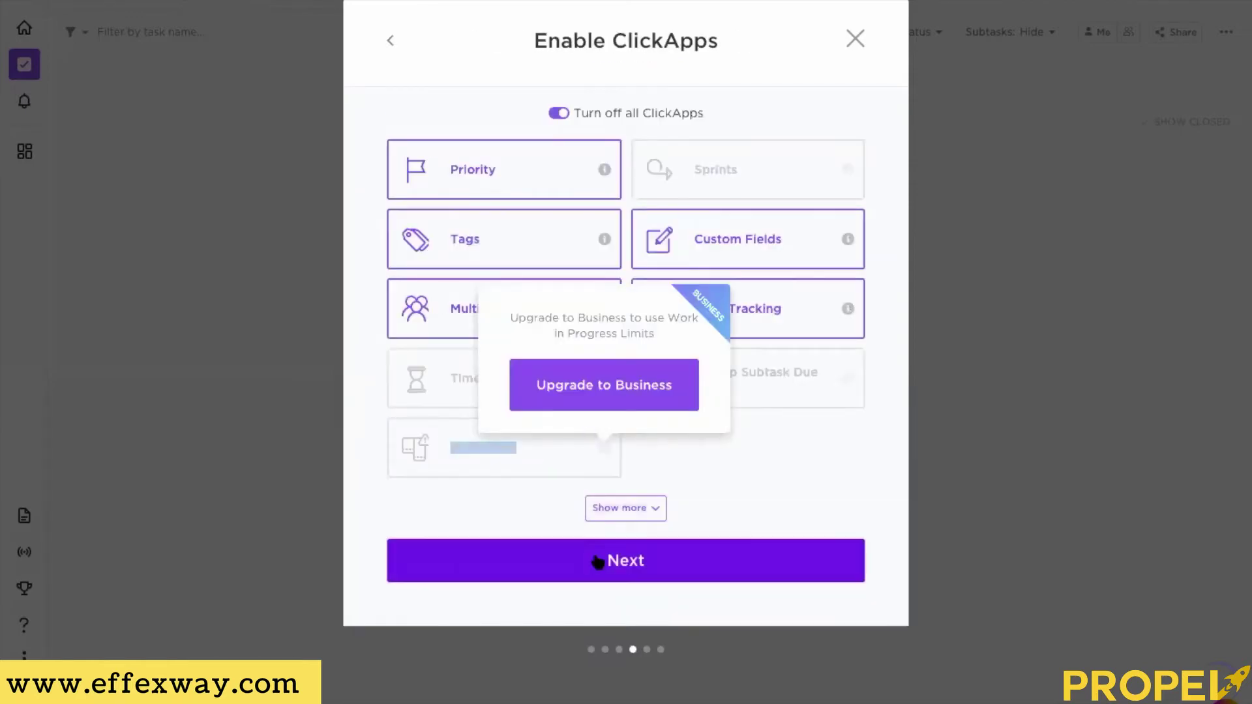
{"action": "left_click", "coordinate": [702, 562]}
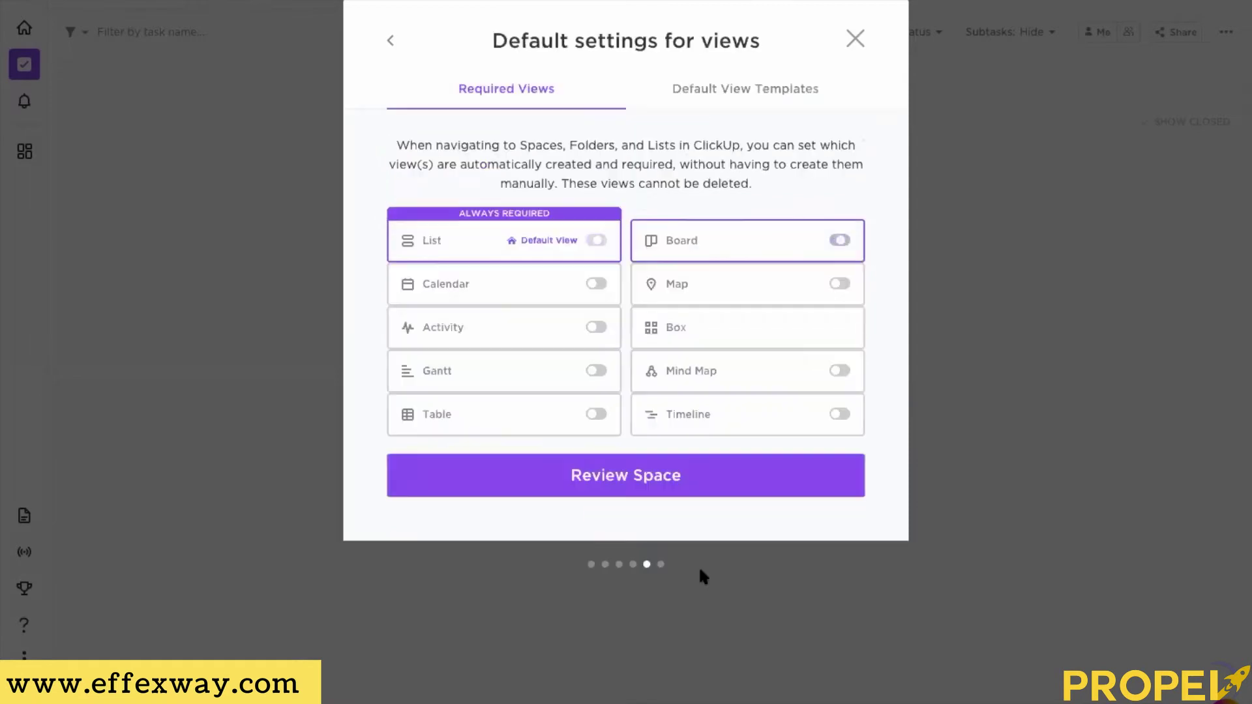
{"action": "left_click", "coordinate": [725, 478]}
{"action": "left_click", "coordinate": [721, 474]}
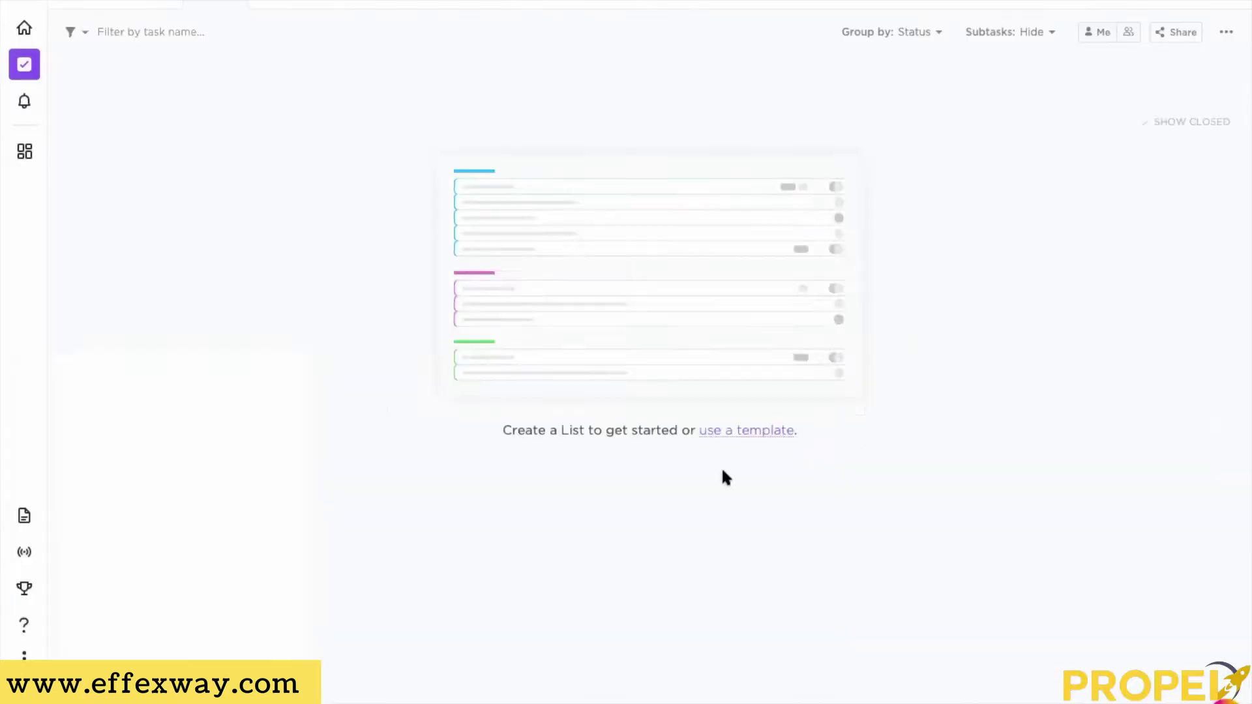
- Create a folder named "Sales and Marketing" in the Test 1 space with the default list, sharing and statuses
{"action": "left_click", "coordinate": [62, 32]}
{"action": "left_click", "coordinate": [31, 70]}
{"action": "mouse_move", "coordinate": [1225, 692]}
{"action": "mouse_move", "coordinate": [24, 69]}
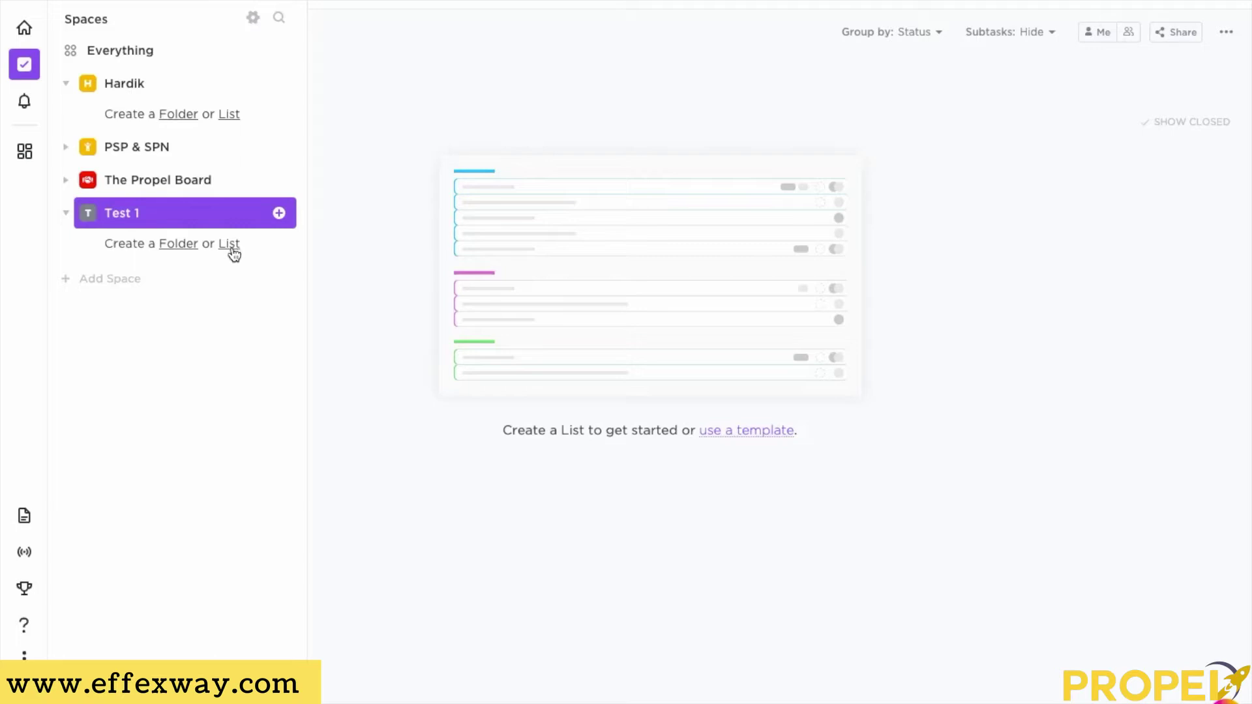
{"action": "left_click", "coordinate": [180, 244]}
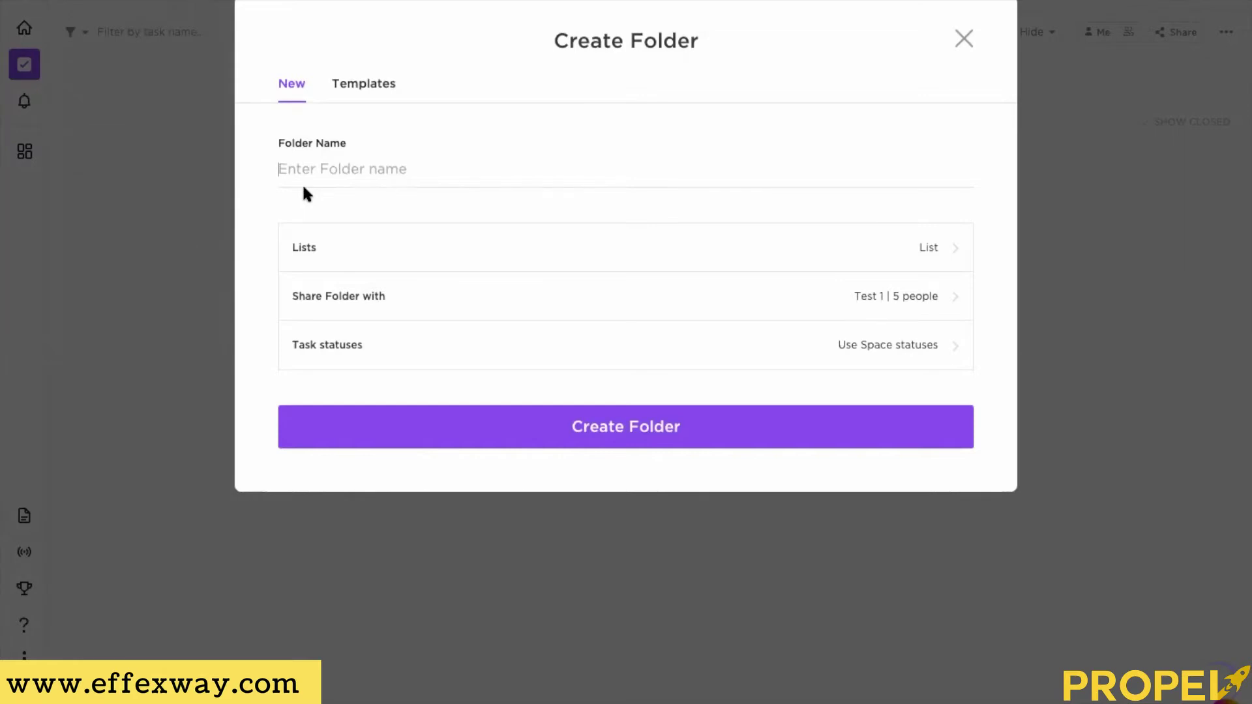
{"action": "type", "text": "Sales and Marketing"}
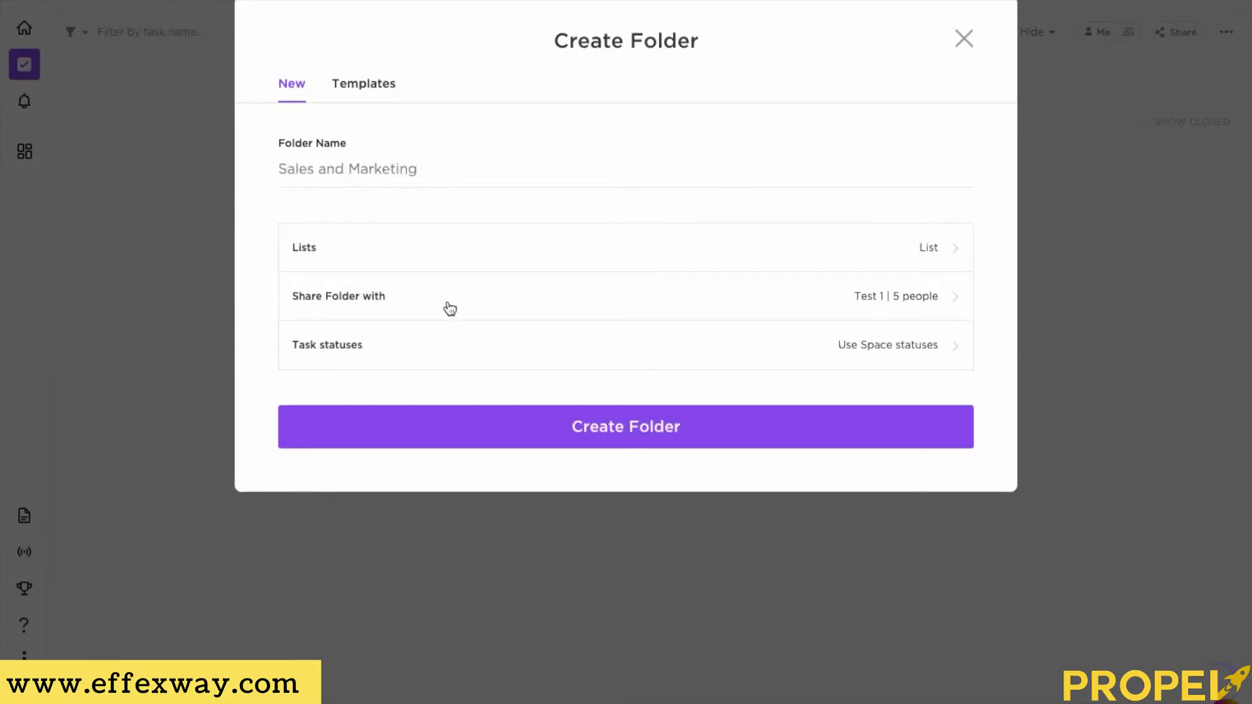
{"action": "left_click", "coordinate": [586, 426]}
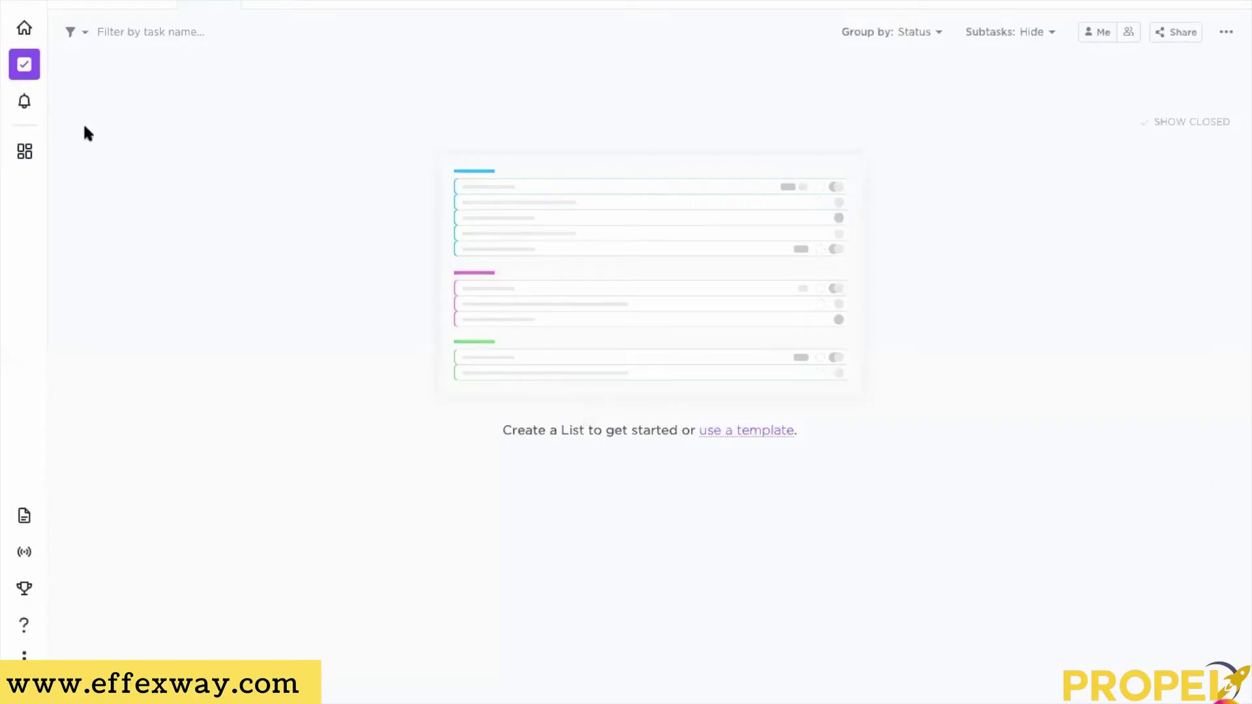
- Rename the default list in the Sales and Marketing folder to "Funnel Management"
{"action": "left_click", "coordinate": [25, 65]}
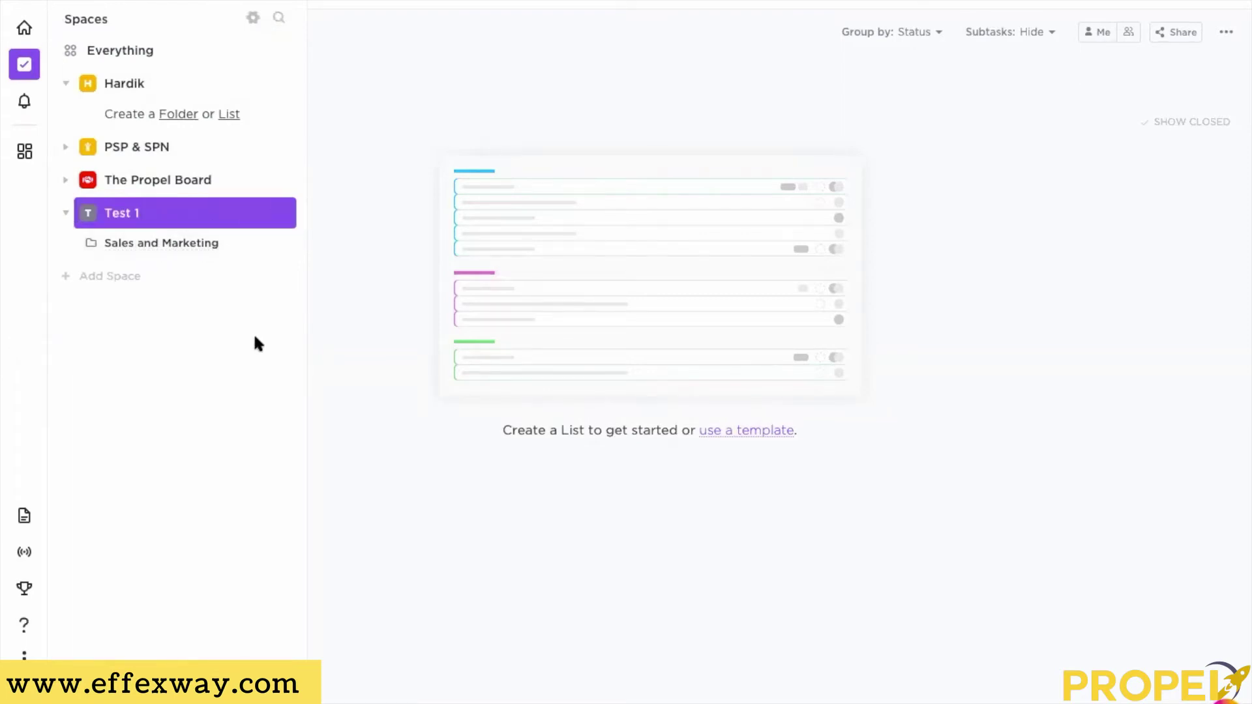
{"action": "left_click", "coordinate": [195, 250]}
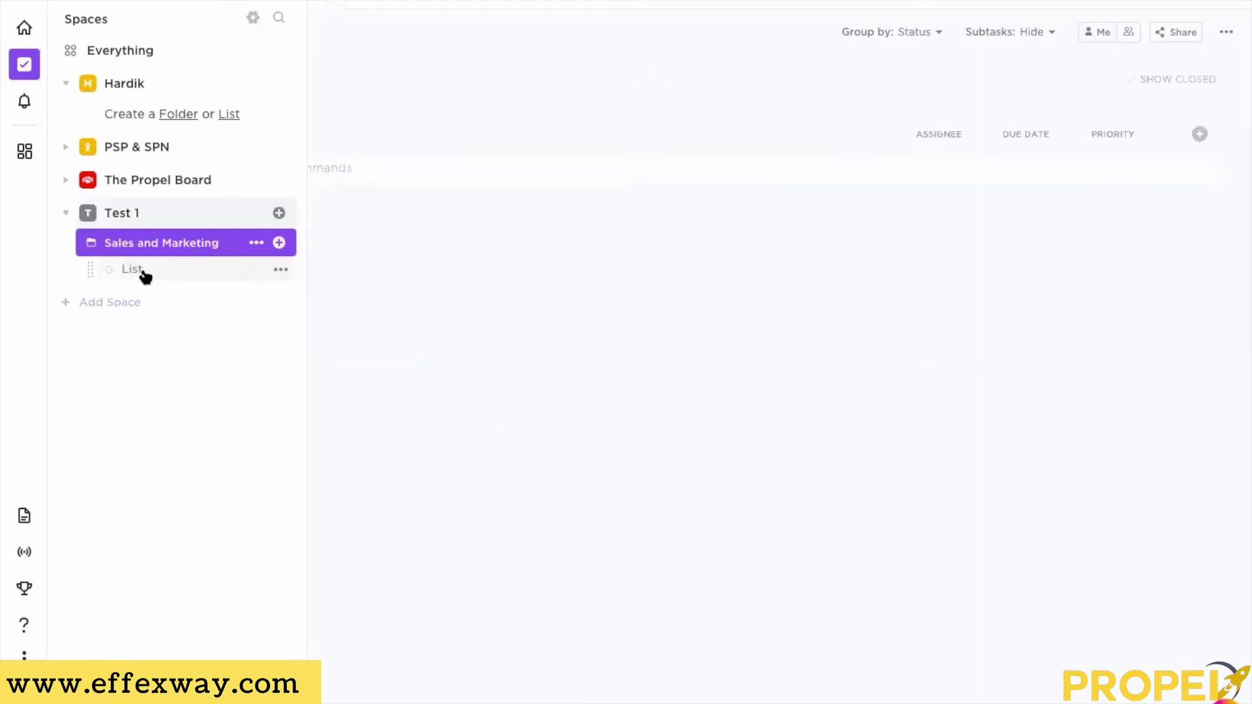
{"action": "left_click", "coordinate": [280, 270]}
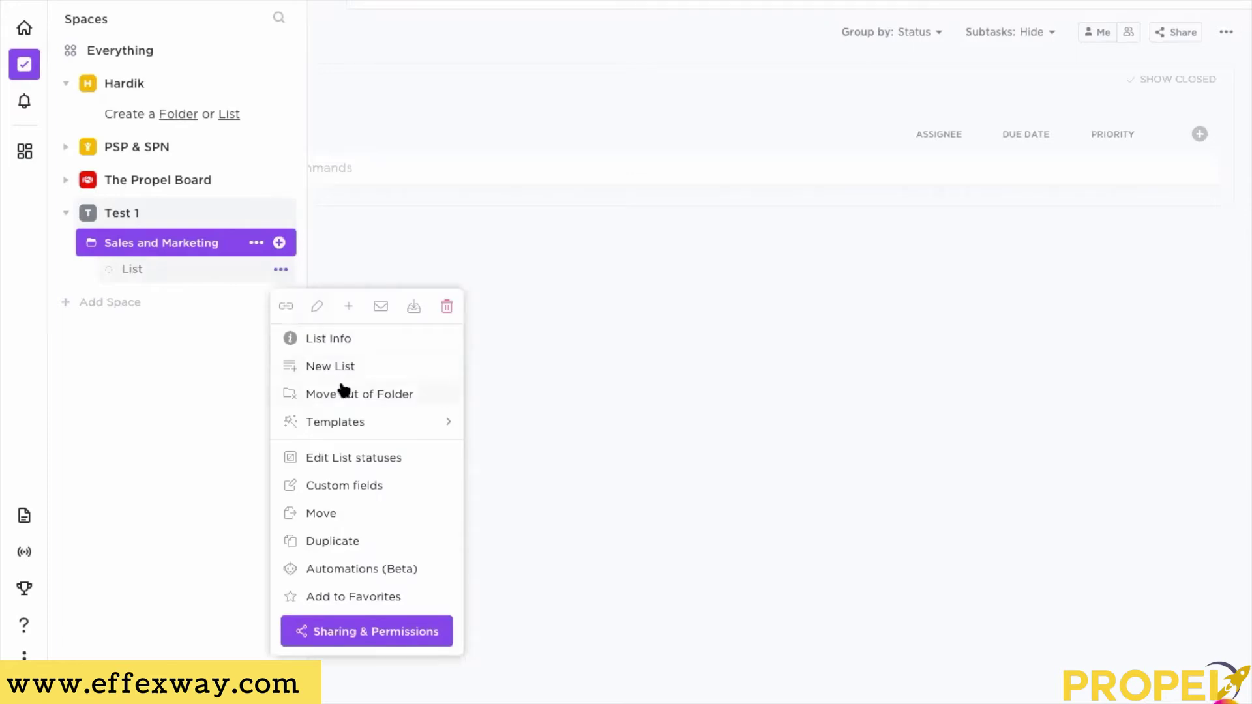
{"action": "left_click", "coordinate": [318, 308]}
{"action": "key", "text": "BackSpace"}
{"action": "key", "text": "BackSpace"}
{"action": "key", "text": "BackSpace"}
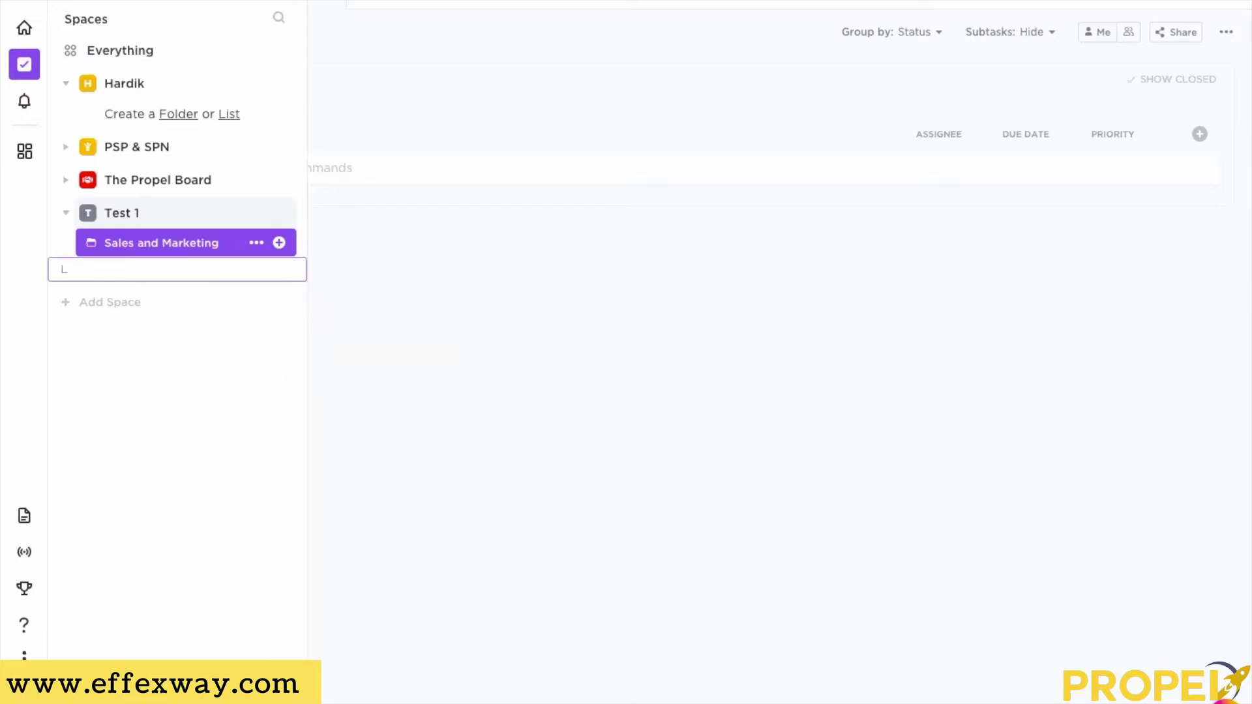
{"action": "type", "text": "L"}
{"action": "type", "text": "Funnel Mana"}
{"action": "type", "text": "gement"}
{"action": "key", "text": "Return"}
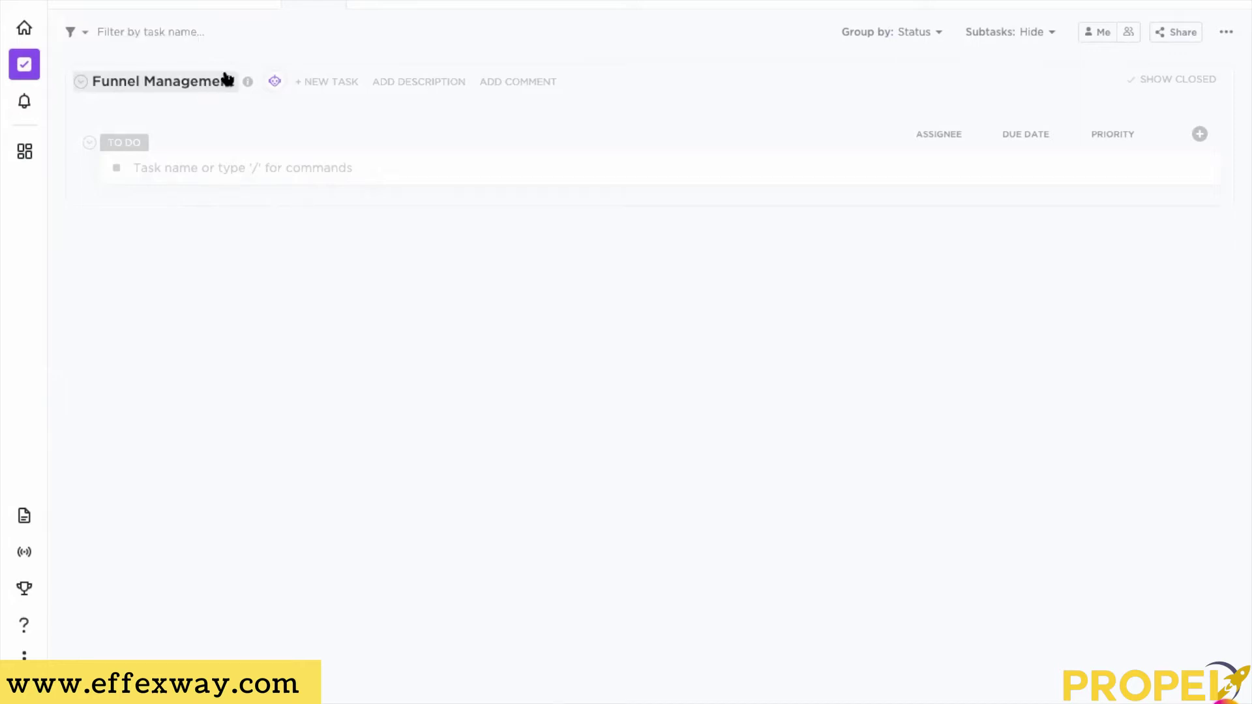
- Show the Funnel Management list as a board and rename the To Do status to "Lead Received"
{"action": "left_click", "coordinate": [381, 7]}
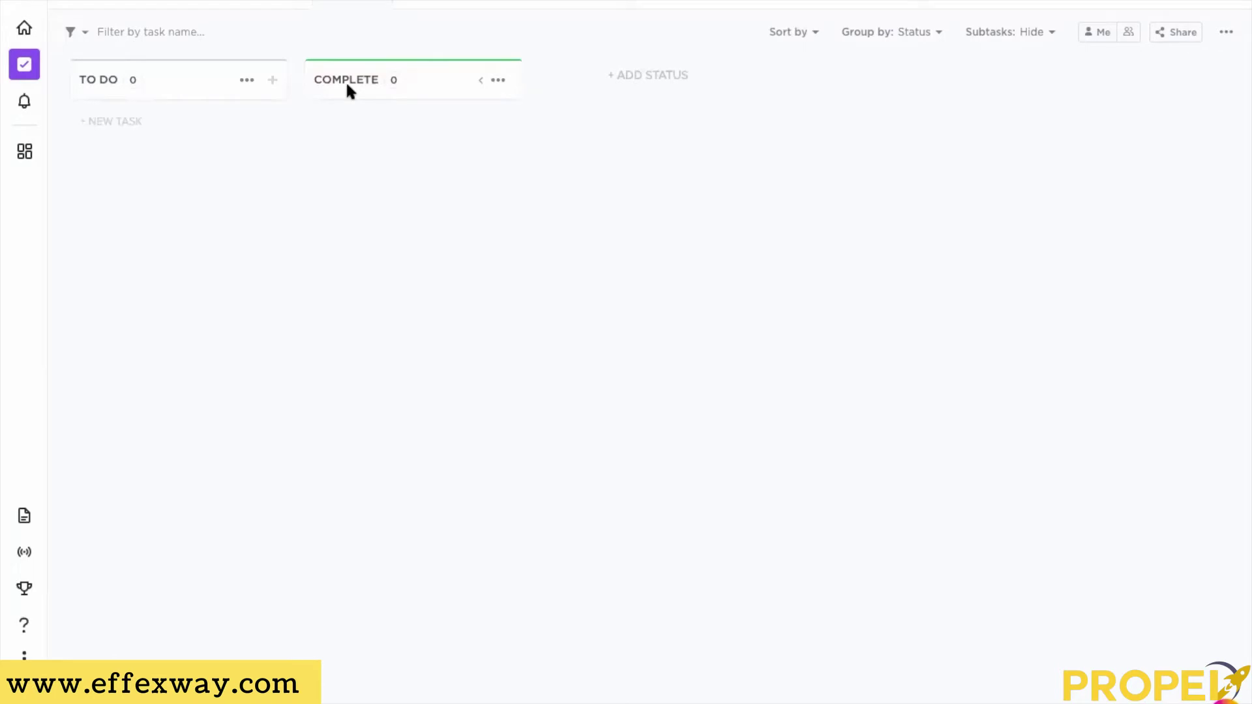
{"action": "left_click", "coordinate": [246, 81]}
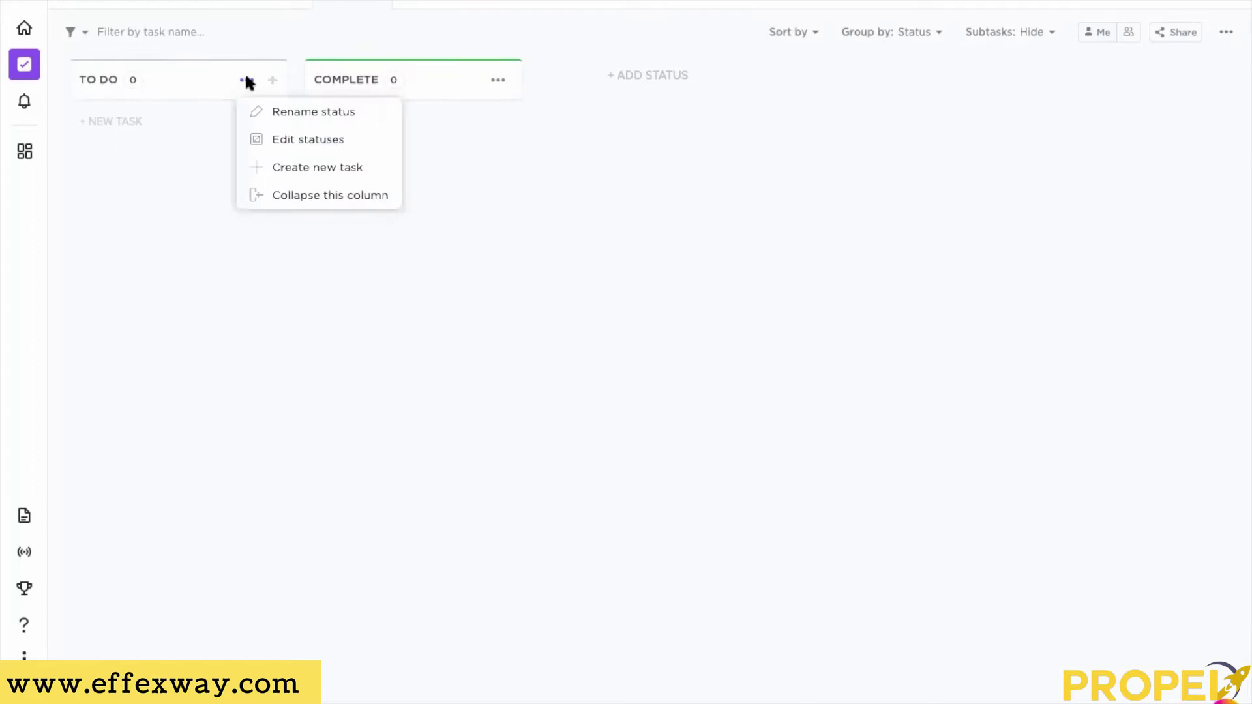
{"action": "left_click", "coordinate": [268, 112]}
{"action": "key", "text": "BackSpace"}
{"action": "key", "text": "BackSpace"}
{"action": "key", "text": "BackSpace"}
{"action": "key", "text": "BackSpace"}
{"action": "key", "text": "BackSpace"}
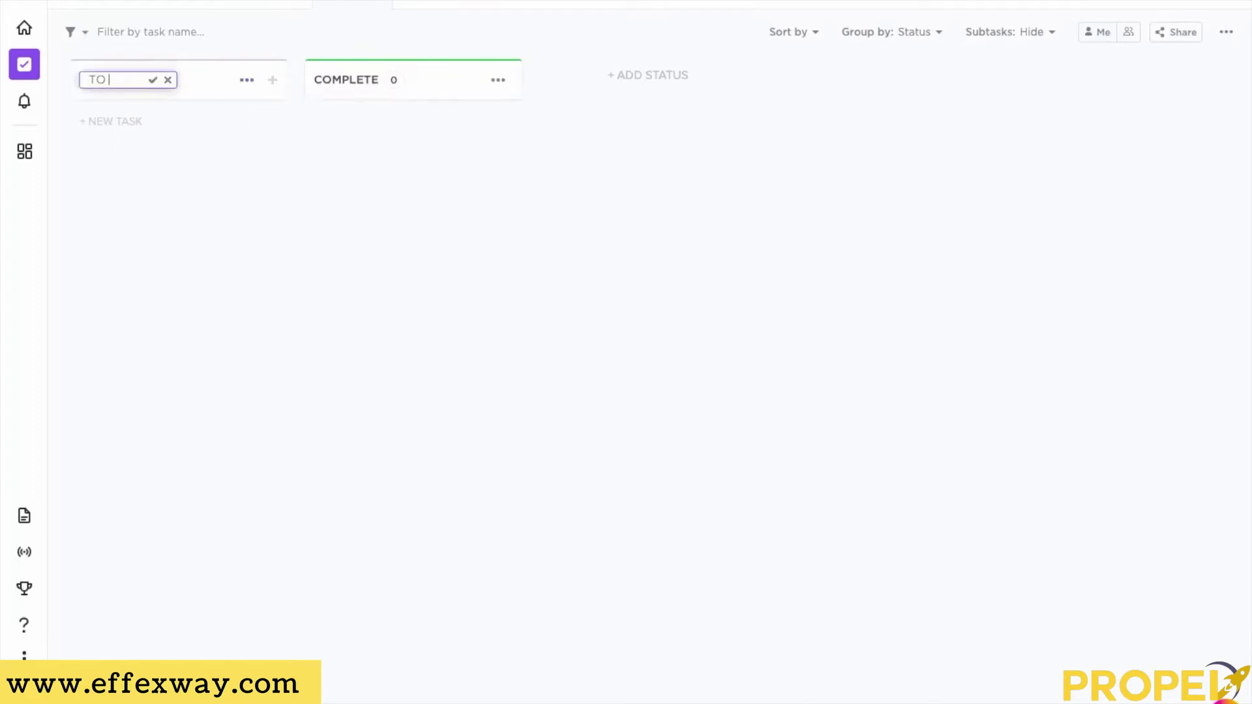
{"action": "type", "text": "Lead"}
{"action": "type", "text": " Received"}
{"action": "left_click", "coordinate": [153, 80]}
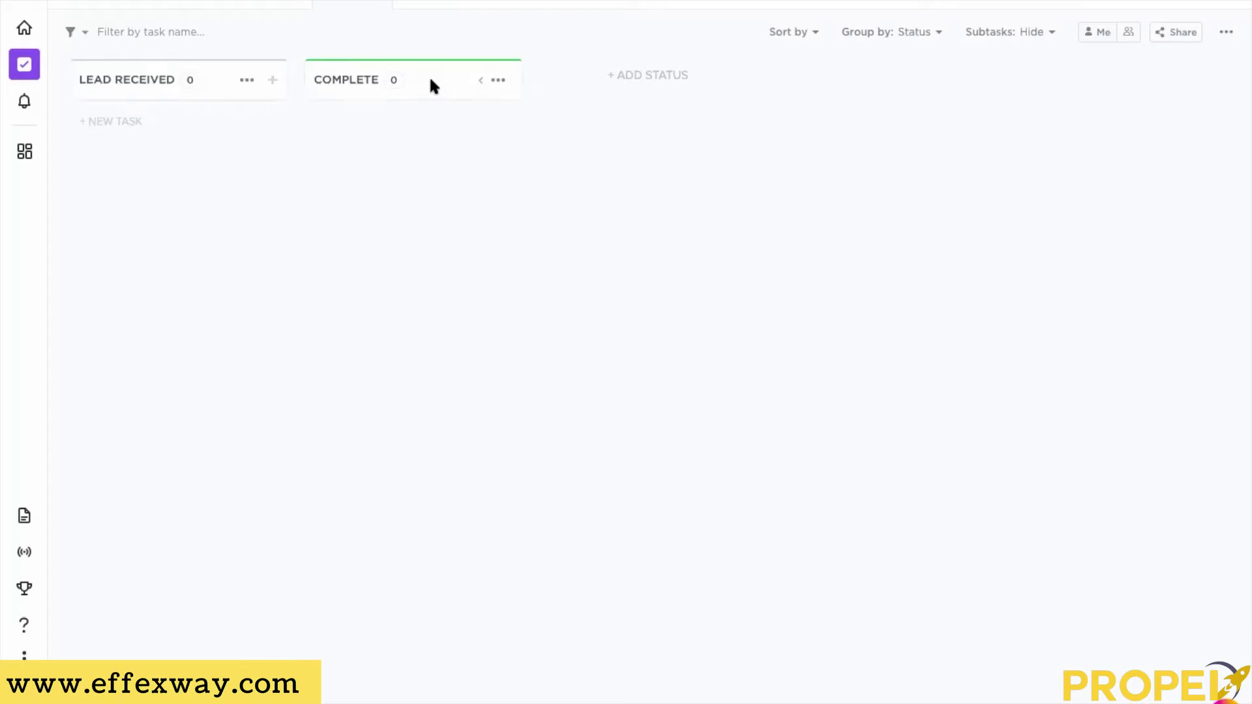
- Rename the Complete status to "Proposal Sent"
{"action": "left_click", "coordinate": [498, 80]}
{"action": "left_click", "coordinate": [528, 112]}
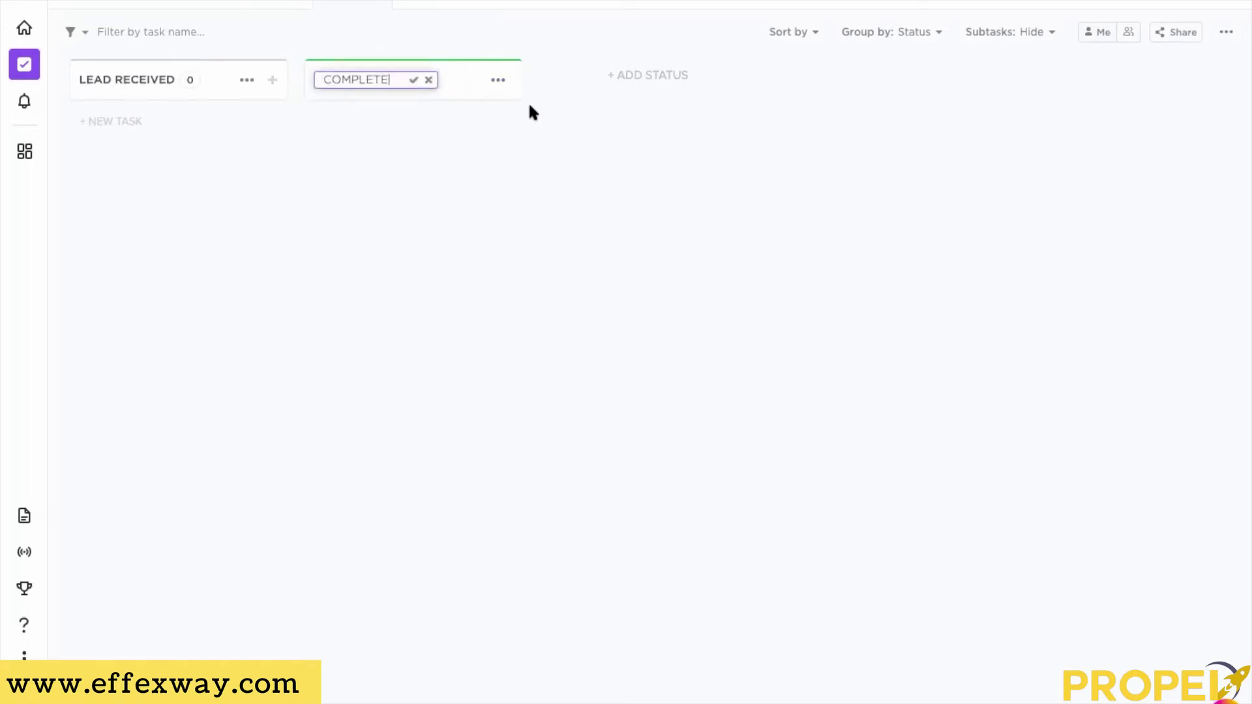
{"action": "key", "text": "BackSpace"}
{"action": "key", "text": "BackSpace"}
{"action": "key", "text": "BackSpace"}
{"action": "key", "text": "BackSpace"}
{"action": "key", "text": "BackSpace"}
{"action": "key", "text": "BackSpace"}
{"action": "key", "text": "BackSpace"}
{"action": "key", "text": "BackSpace"}
{"action": "type", "text": "Proposal Sent"}
{"action": "left_click", "coordinate": [414, 79]}
- Add a status named "CLOSED" to the board, keeping the preselected pink color
{"action": "left_click", "coordinate": [643, 81]}
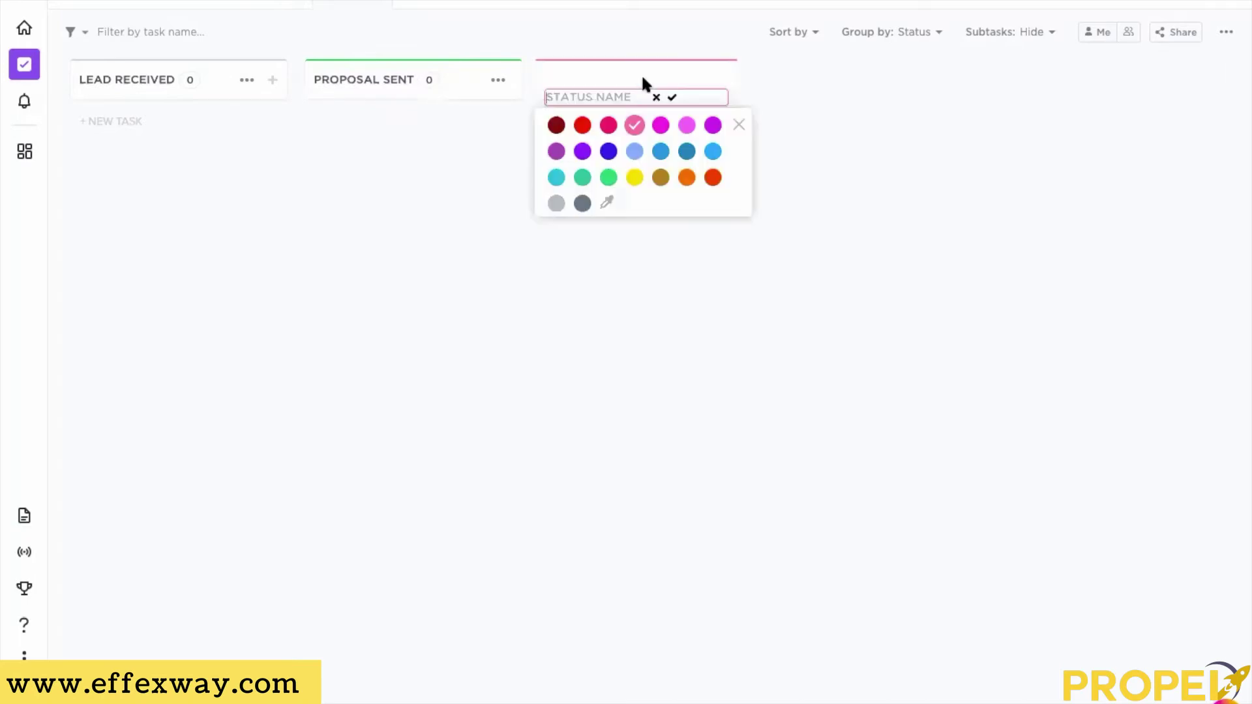
{"action": "type", "text": "CLOSED"}
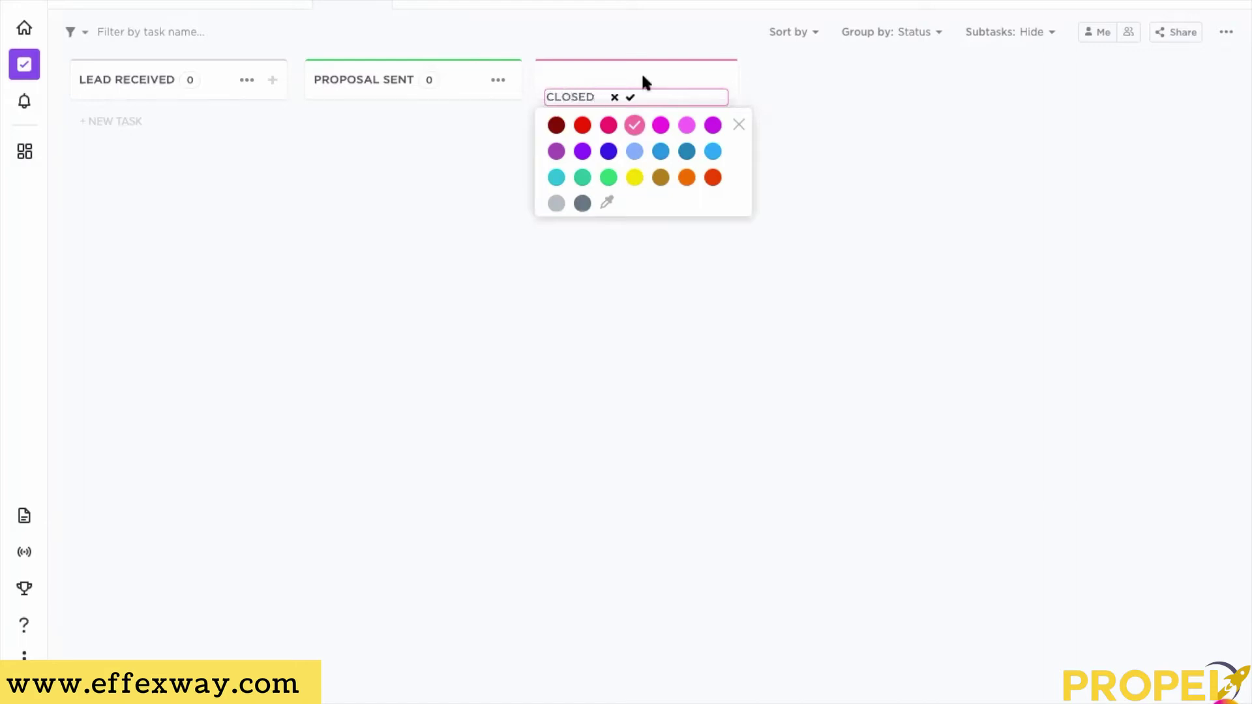
{"action": "left_click", "coordinate": [632, 97]}
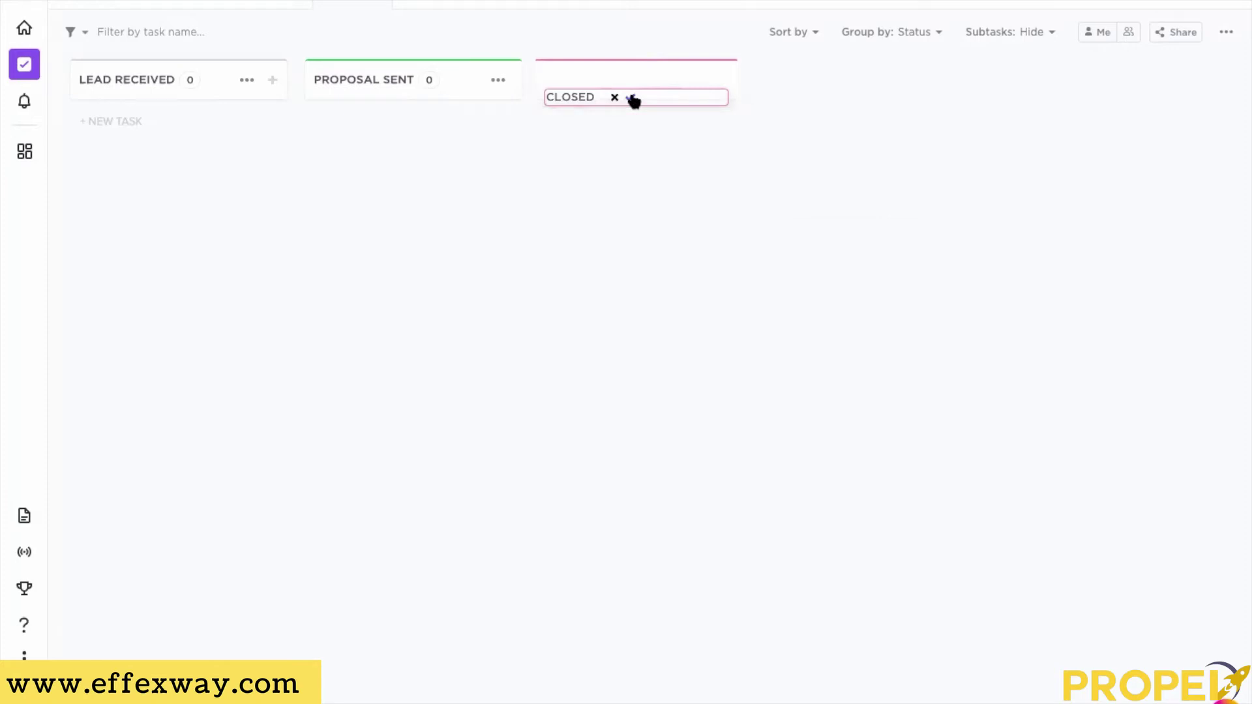
{"action": "left_click", "coordinate": [630, 98]}
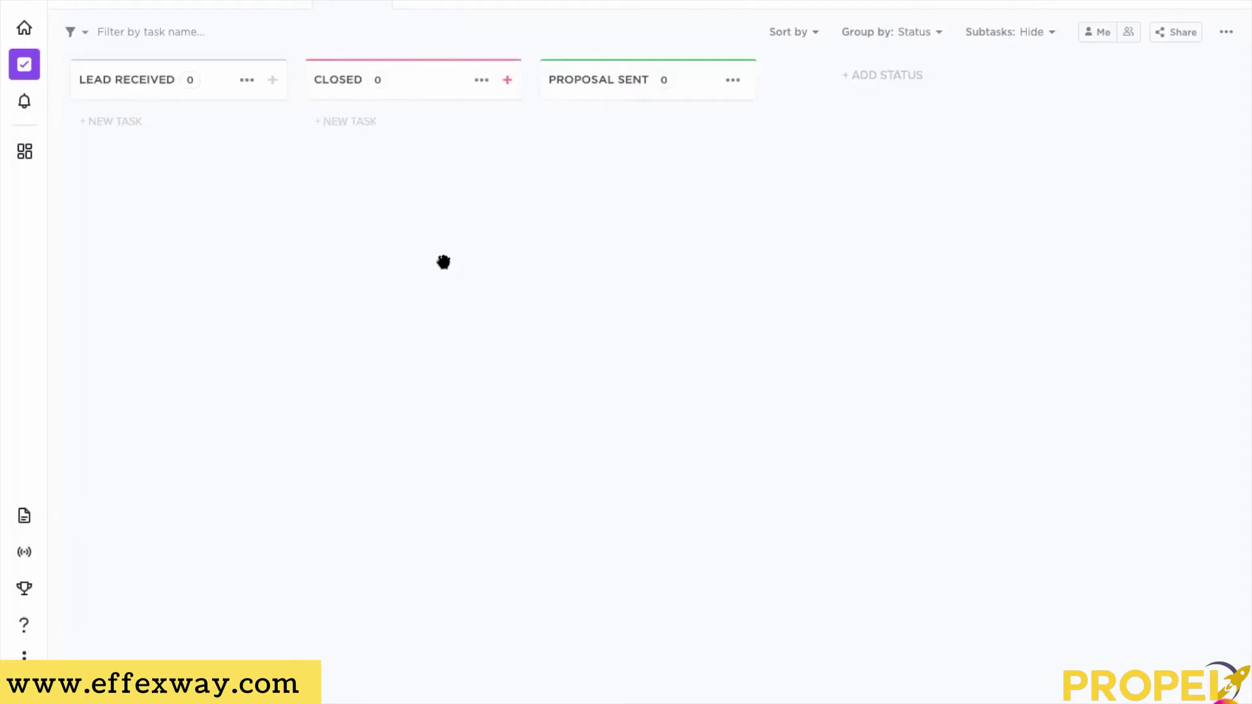
- Add a task named "Mr. XYZ" under Lead Received, assign it to the first team member listed after Me, and save it
{"action": "left_click", "coordinate": [126, 128]}
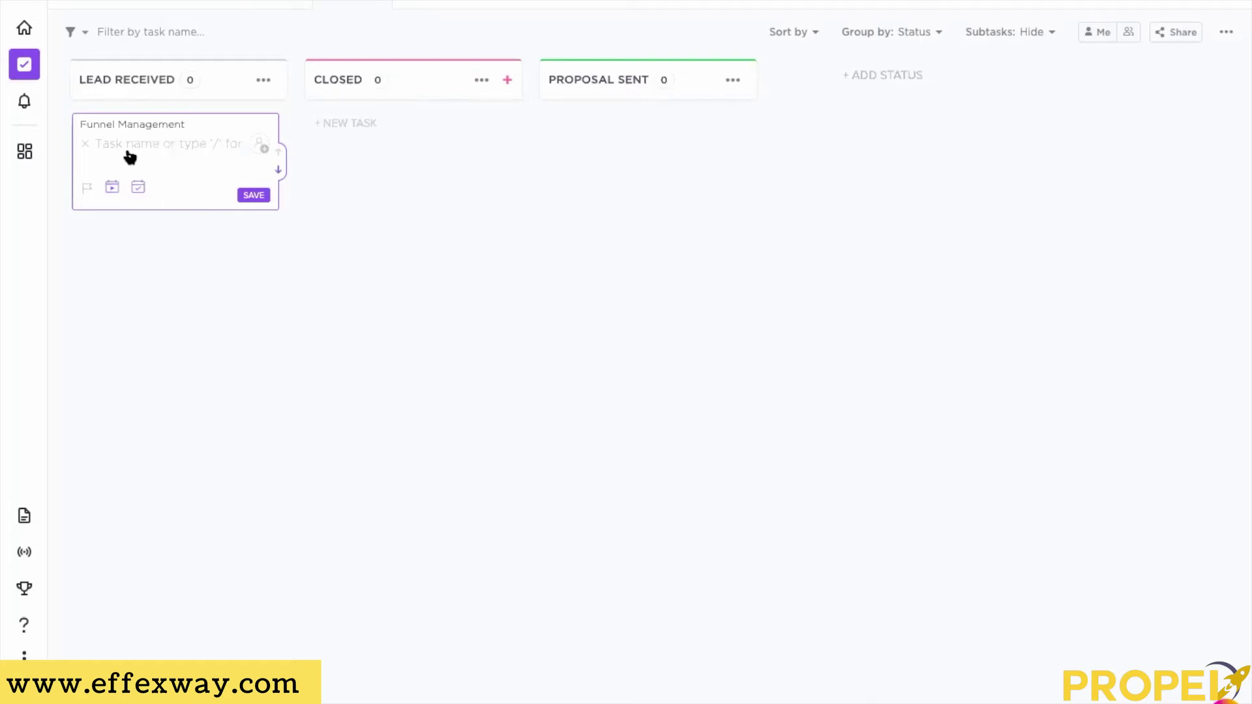
{"action": "type", "text": "Mr."}
{"action": "type", "text": " XY"}
{"action": "type", "text": "Z"}
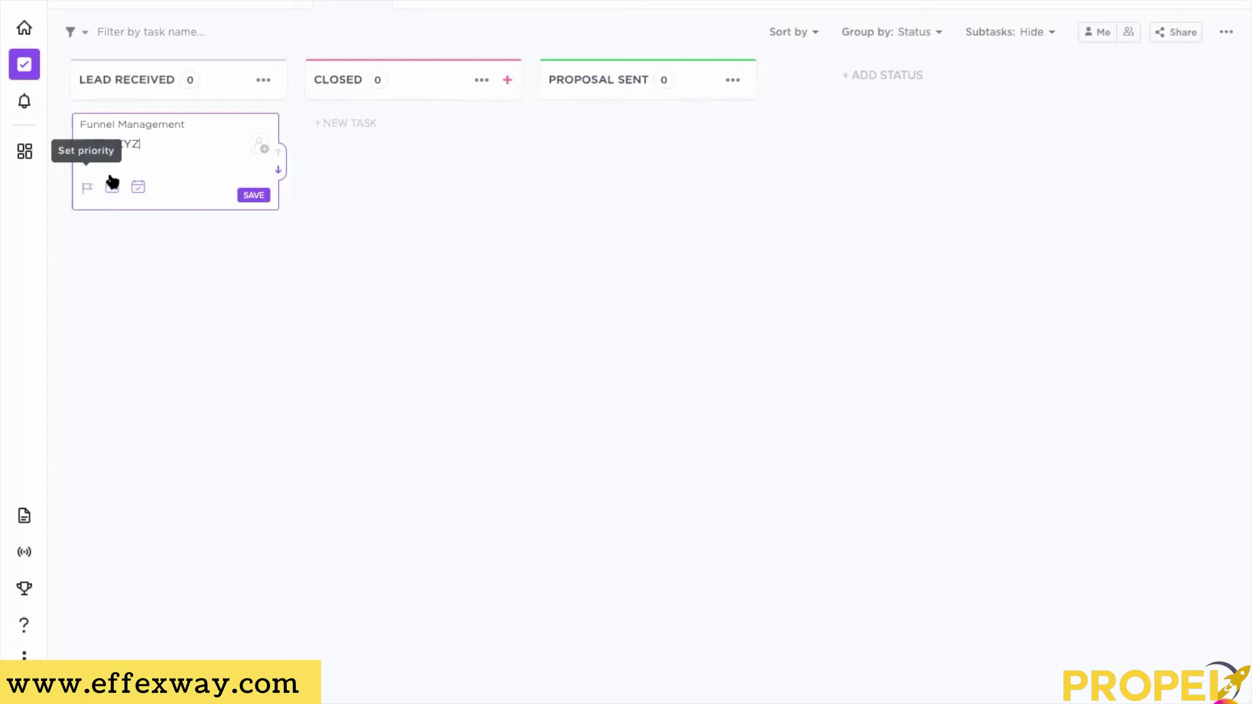
{"action": "double_click", "coordinate": [160, 142]}
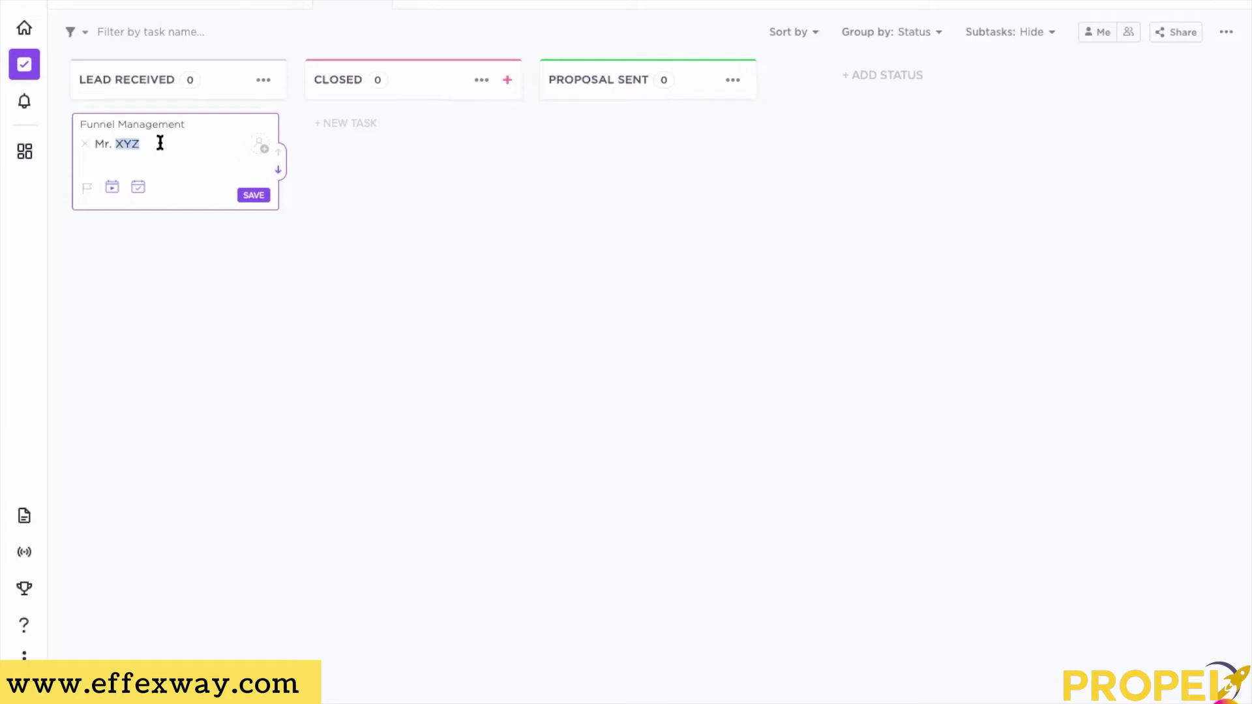
{"action": "left_click", "coordinate": [260, 146]}
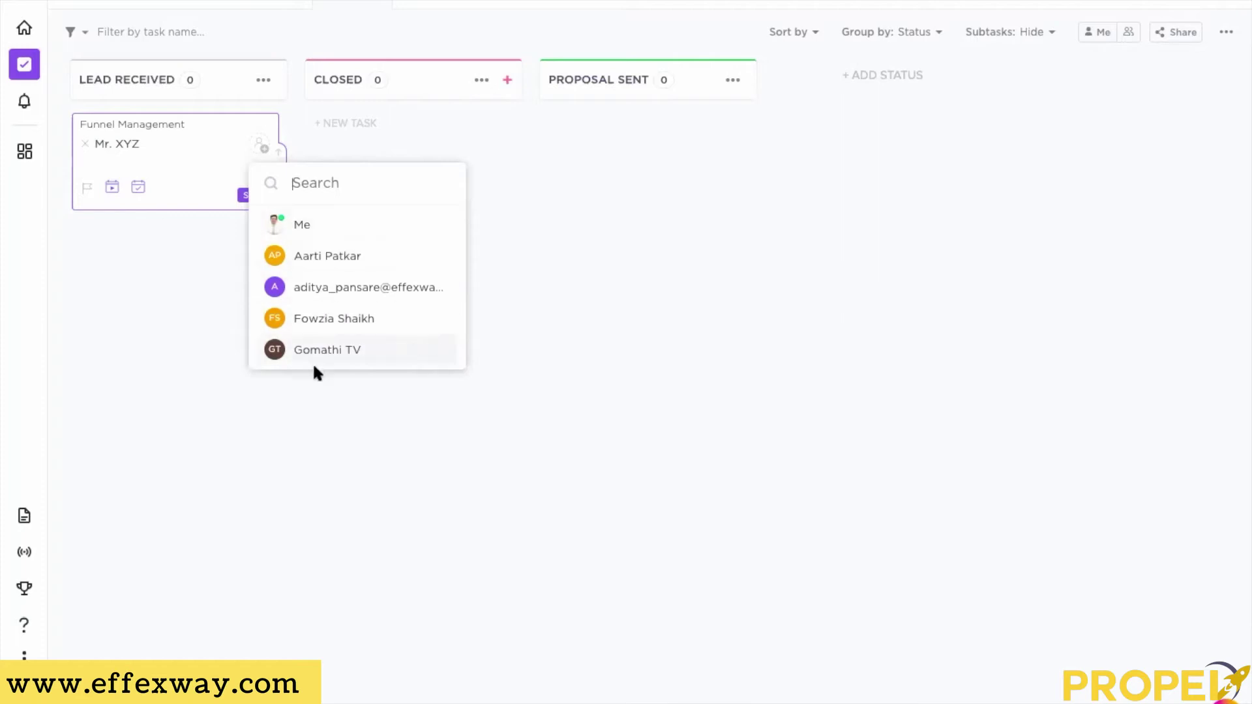
{"action": "left_click", "coordinate": [347, 255]}
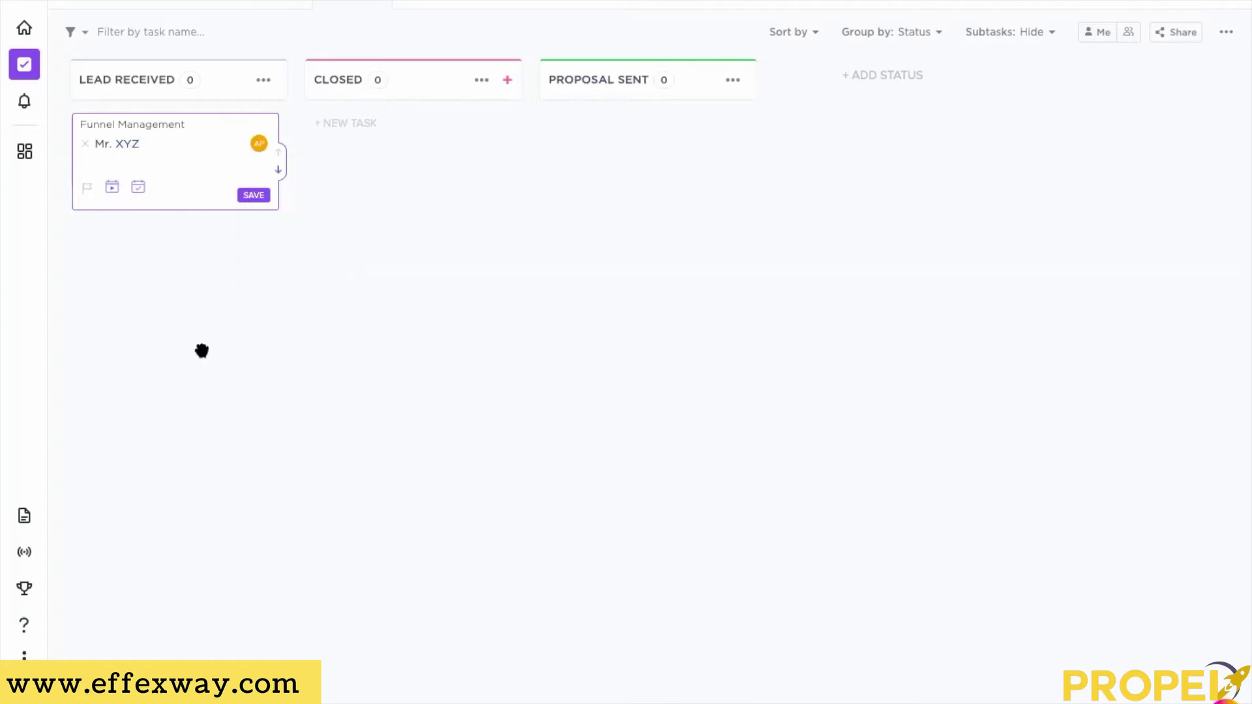
{"action": "left_click", "coordinate": [258, 195]}
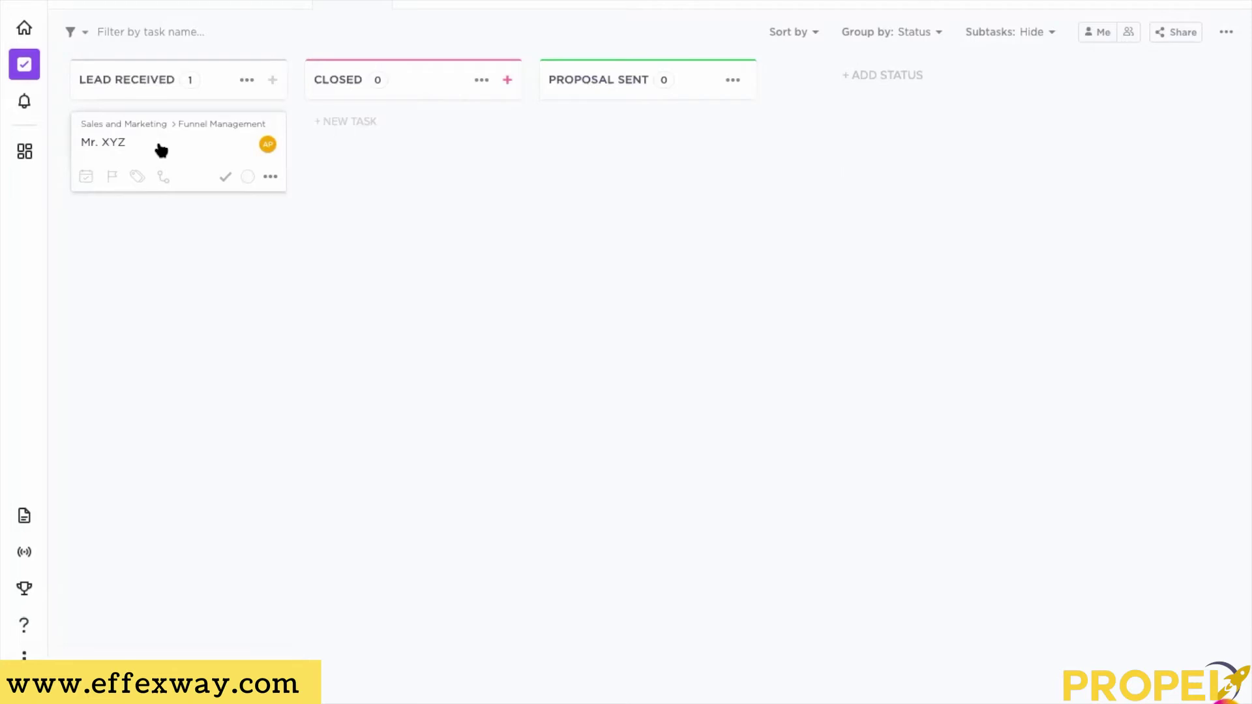
- Open the Mr. XYZ task and enter the description "Speak with the person and attempt to close the deal"
{"action": "left_click", "coordinate": [161, 151]}
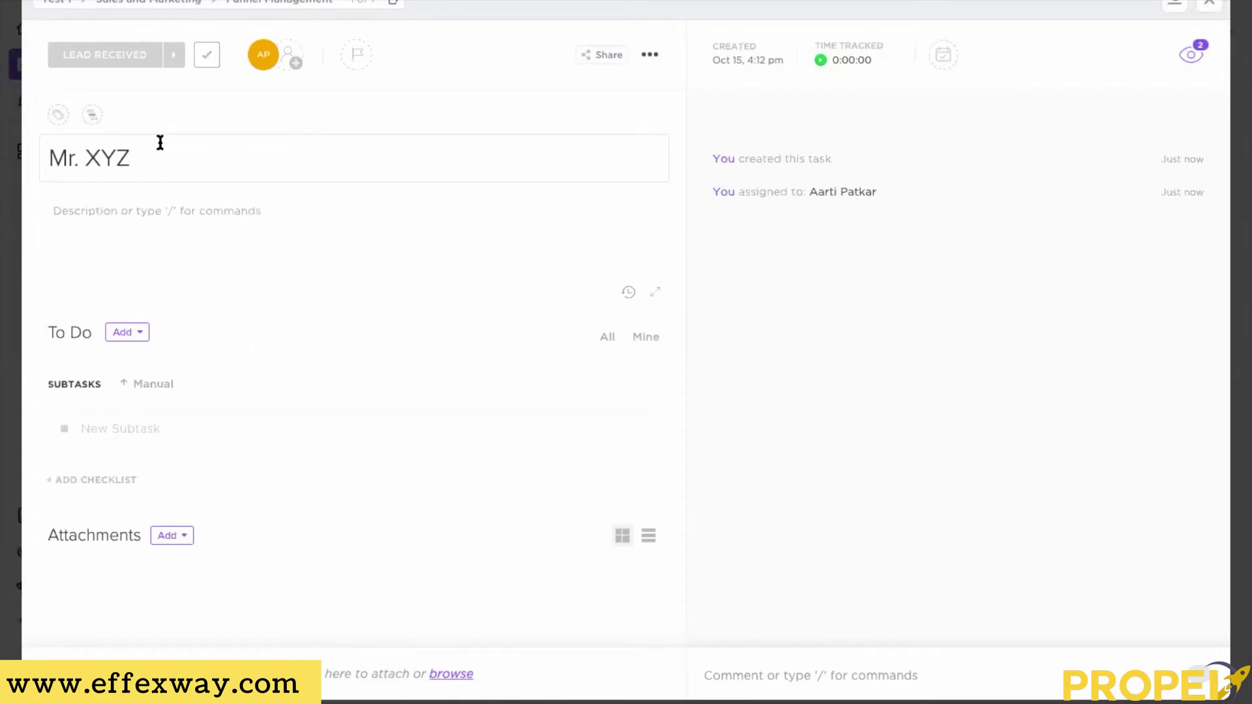
{"action": "left_click", "coordinate": [162, 208]}
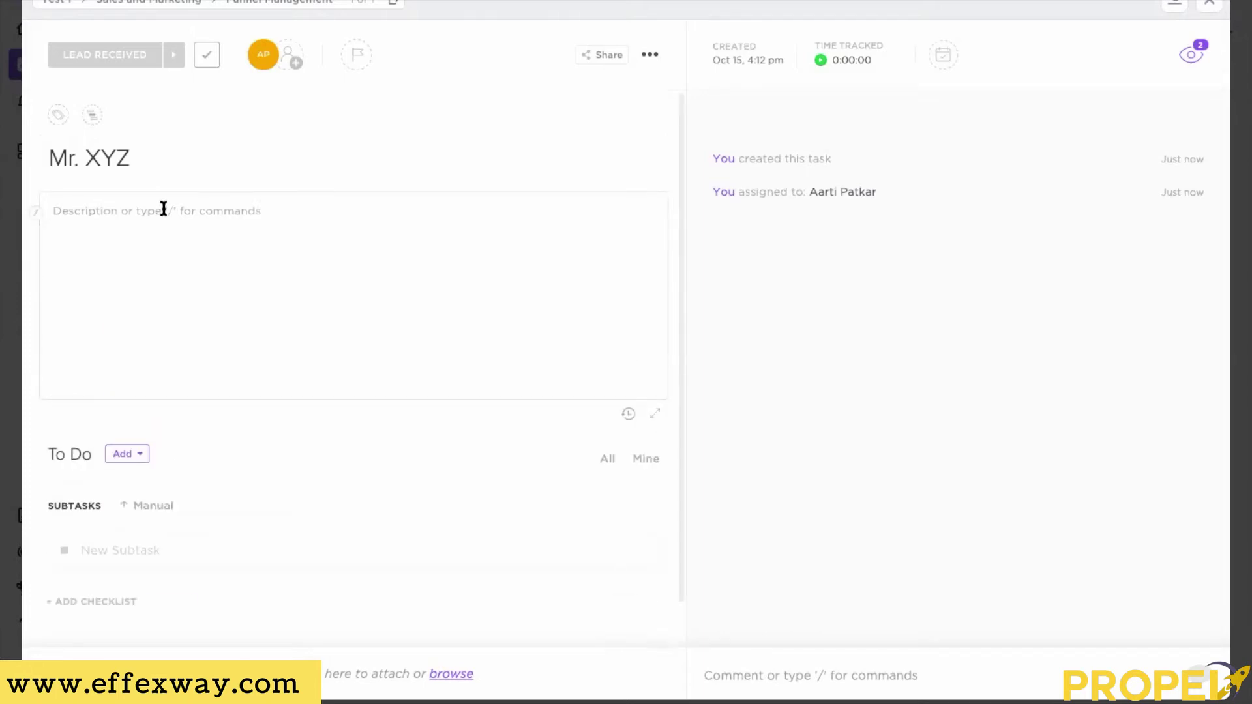
{"action": "type", "text": "Speak wi"}
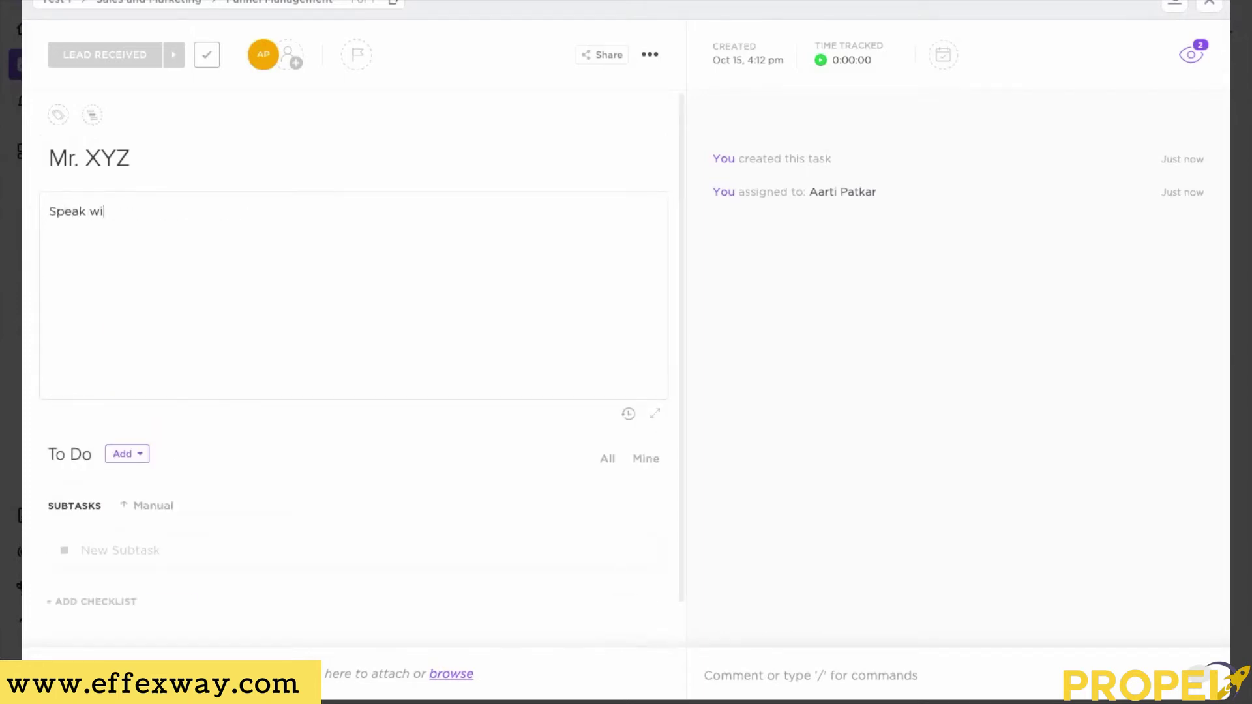
{"action": "type", "text": "th the person,"}
{"action": "key", "text": "Return"}
{"action": "key", "text": "Return"}
{"action": "key", "text": "BackSpace"}
{"action": "key", "text": "BackSpace"}
{"action": "type", "text": "and attempt to close the deal"}
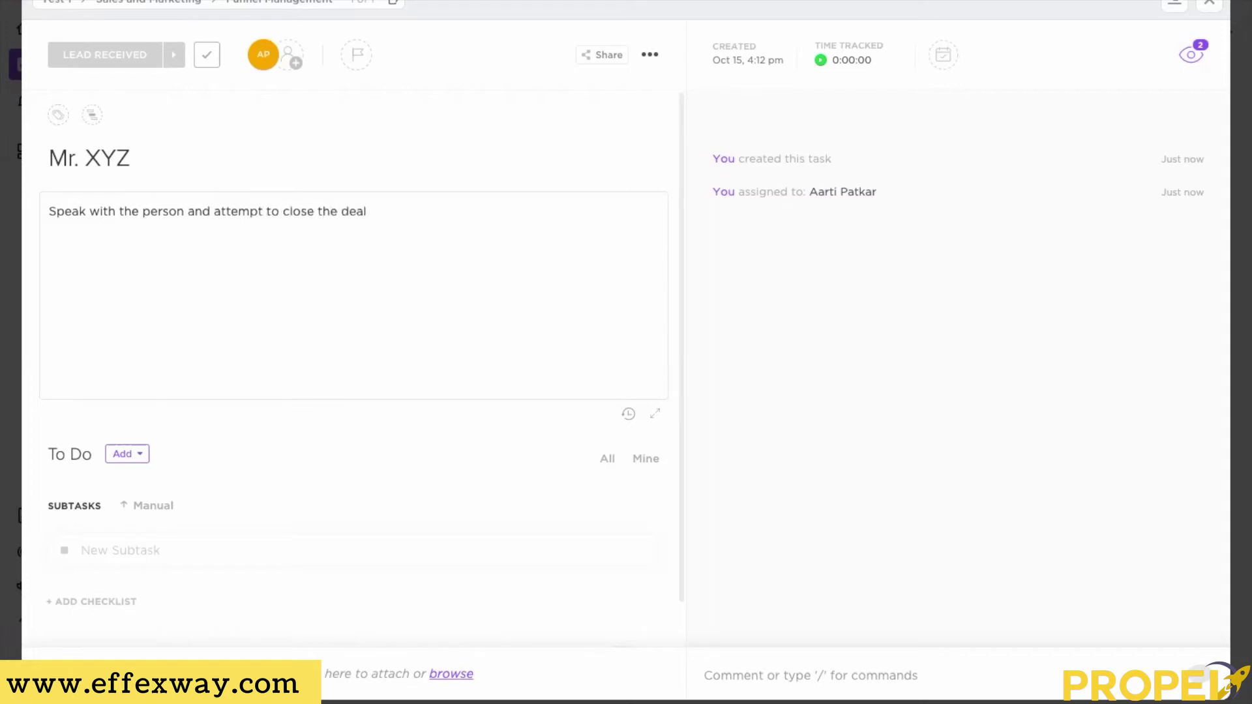
{"action": "left_click", "coordinate": [432, 127]}
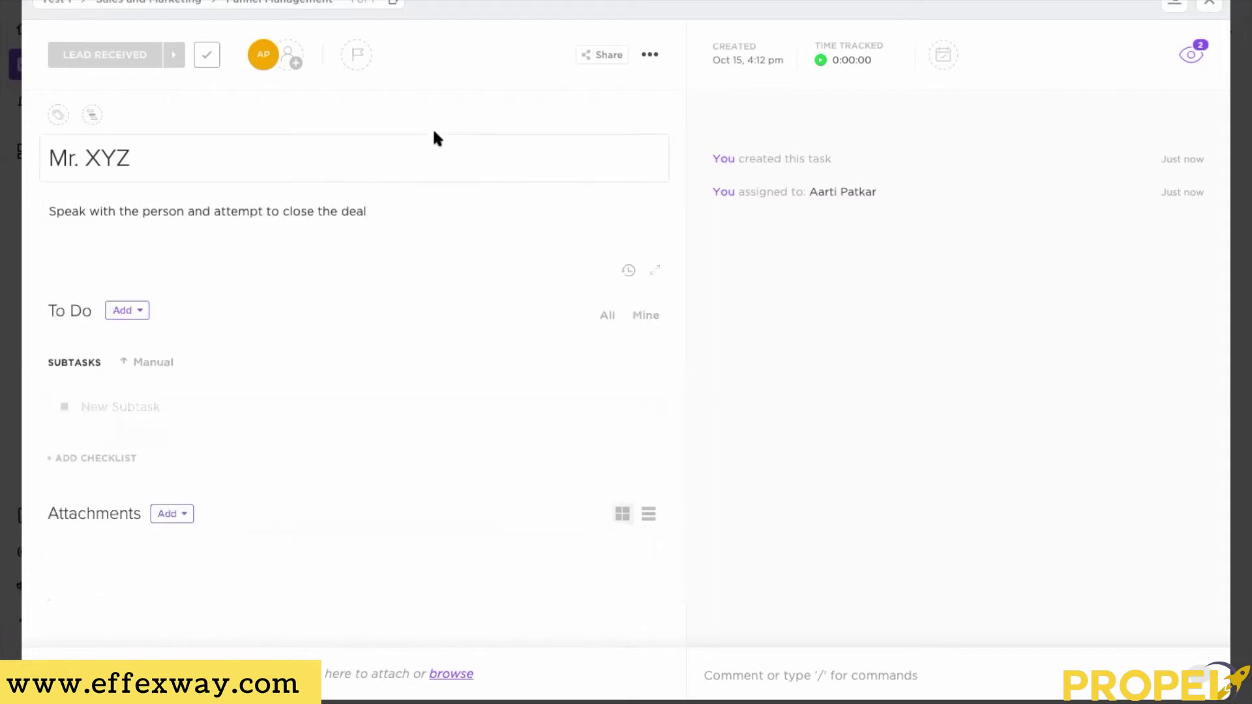
- Add a subtask named "Schedule a call" to the Mr. XYZ task
{"action": "left_click", "coordinate": [136, 397]}
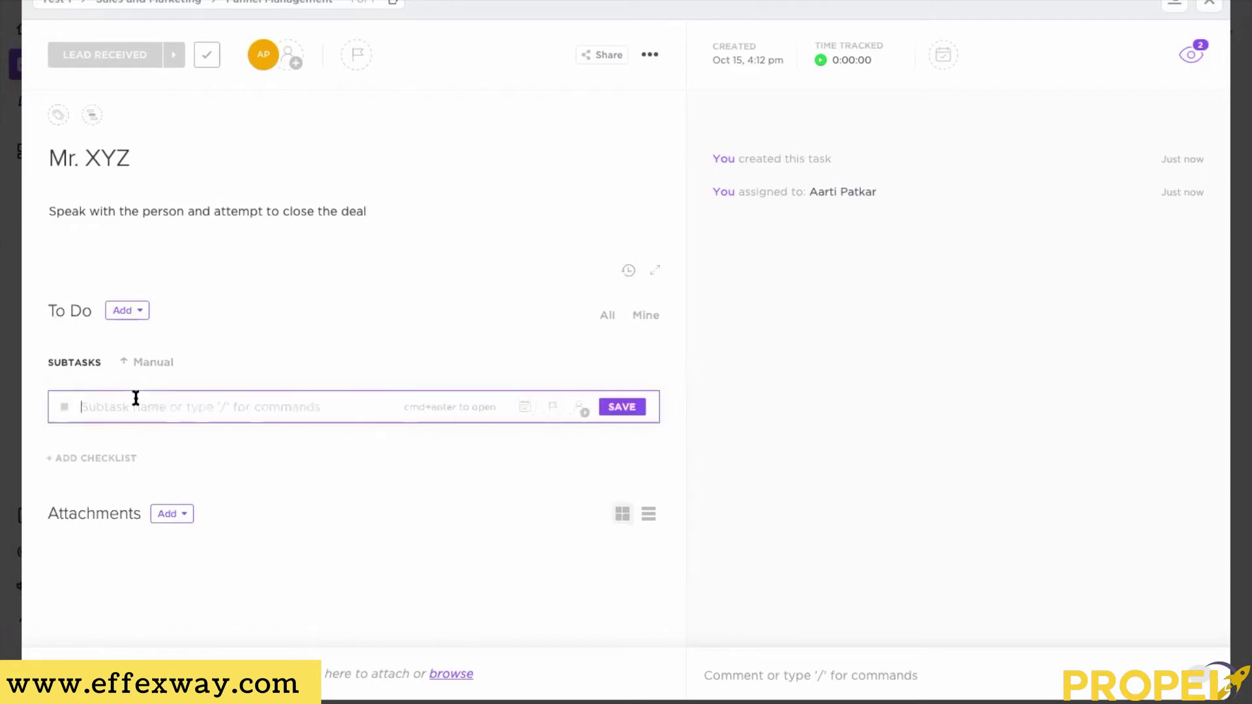
{"action": "type", "text": "Schedule a call"}
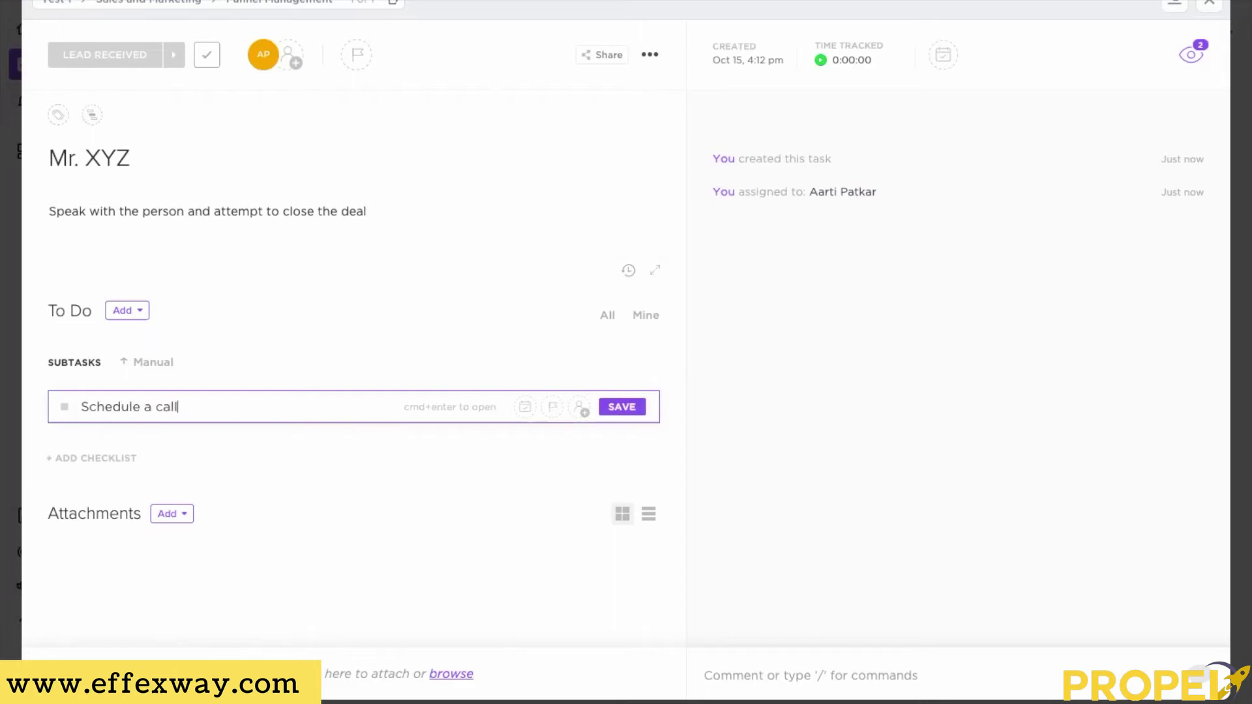
{"action": "key", "text": "Return"}
- Add a second subtask named "Meeting and Gather Requirement"
{"action": "type", "text": "M"}
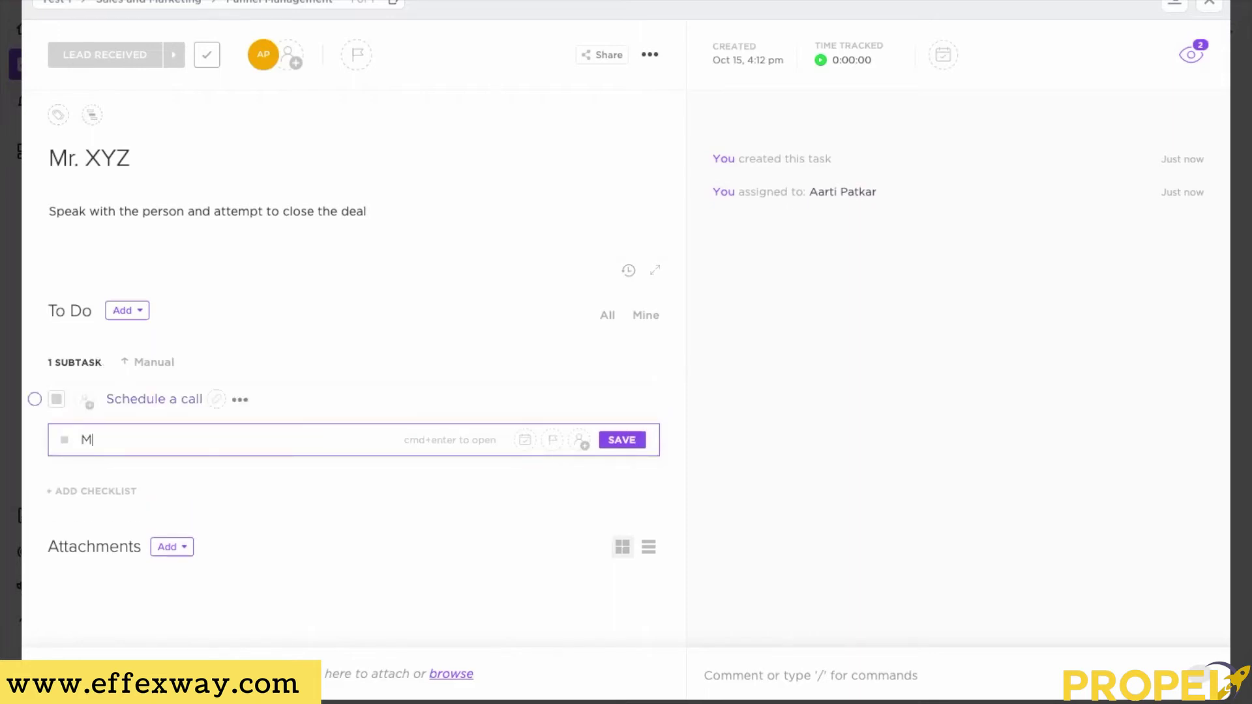
{"action": "type", "text": "eeting and Propose the"}
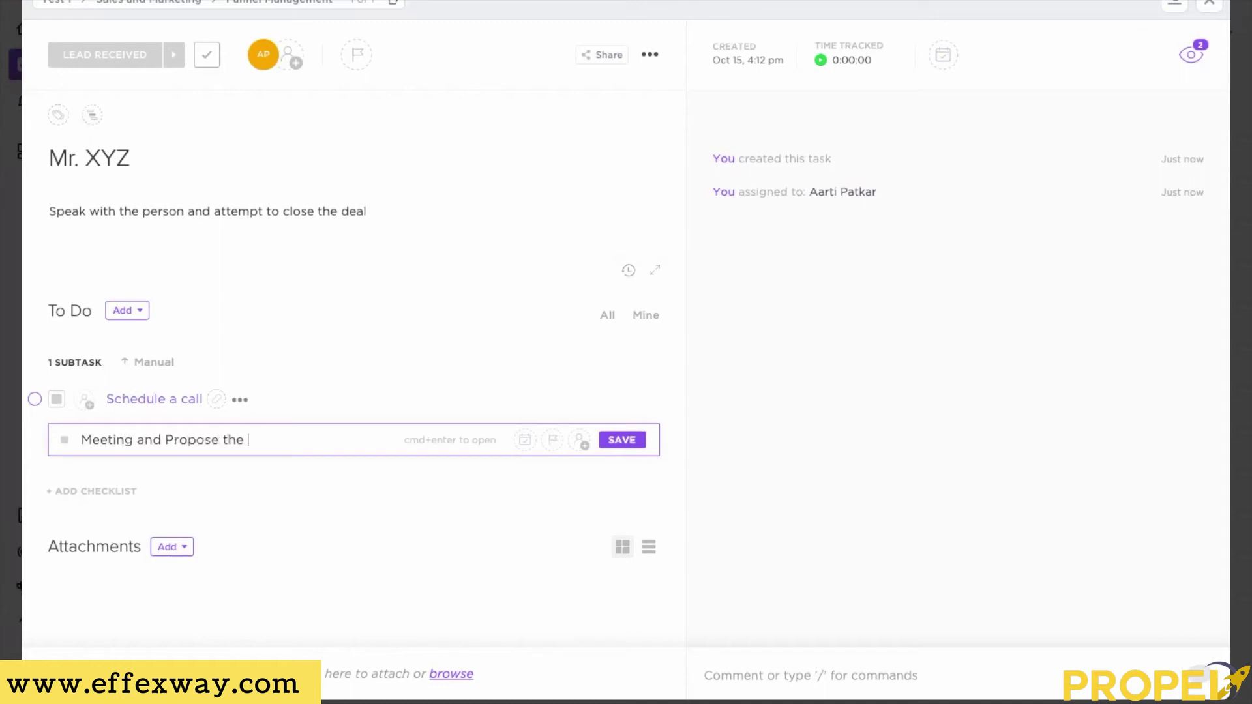
{"action": "key", "text": "BackSpace"}
{"action": "key", "text": "BackSpace"}
{"action": "key", "text": "BackSpace"}
{"action": "key", "text": "BackSpace"}
{"action": "key", "text": "BackSpace"}
{"action": "key", "text": "BackSpace"}
{"action": "key", "text": "BackSpace"}
{"action": "key", "text": "BackSpace"}
{"action": "key", "text": "BackSpace"}
{"action": "key", "text": "BackSpace"}
{"action": "key", "text": "BackSpace"}
{"action": "type", "text": "Gather Requirement"}
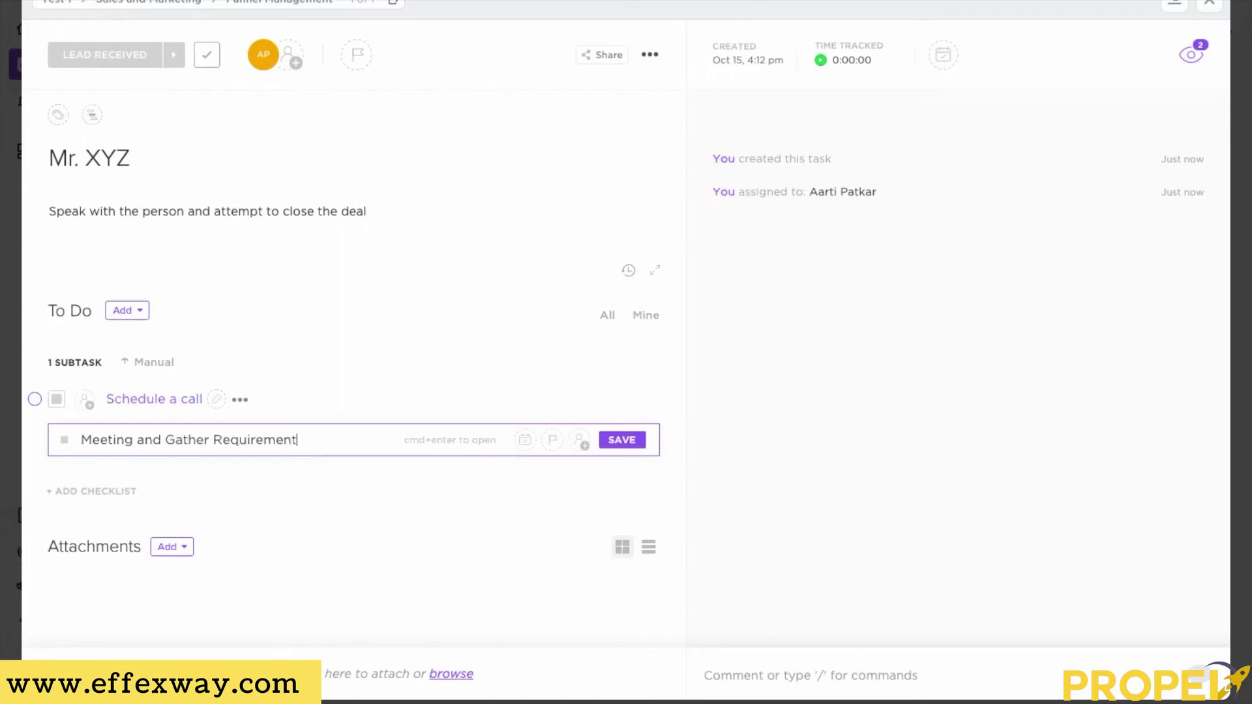
{"action": "key", "text": "Return"}
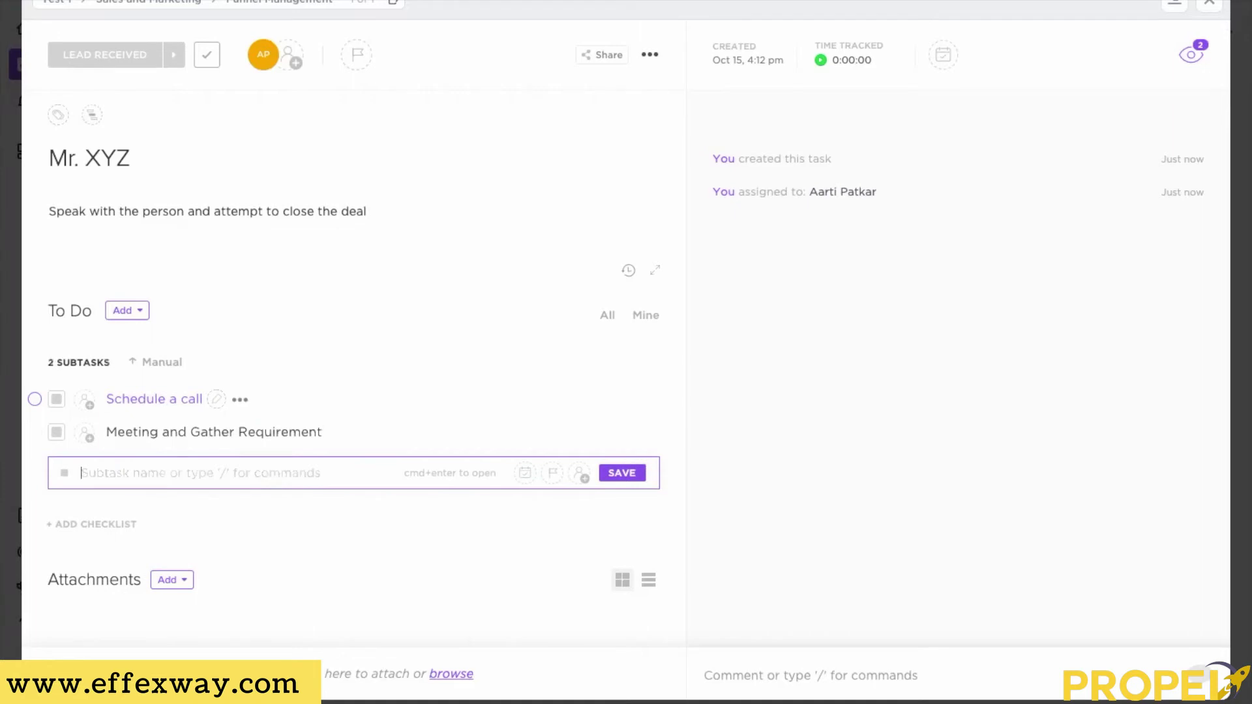
- Add a third subtask named "Send Proposal" and finish entering subtasks
{"action": "type", "text": "Send Prop"}
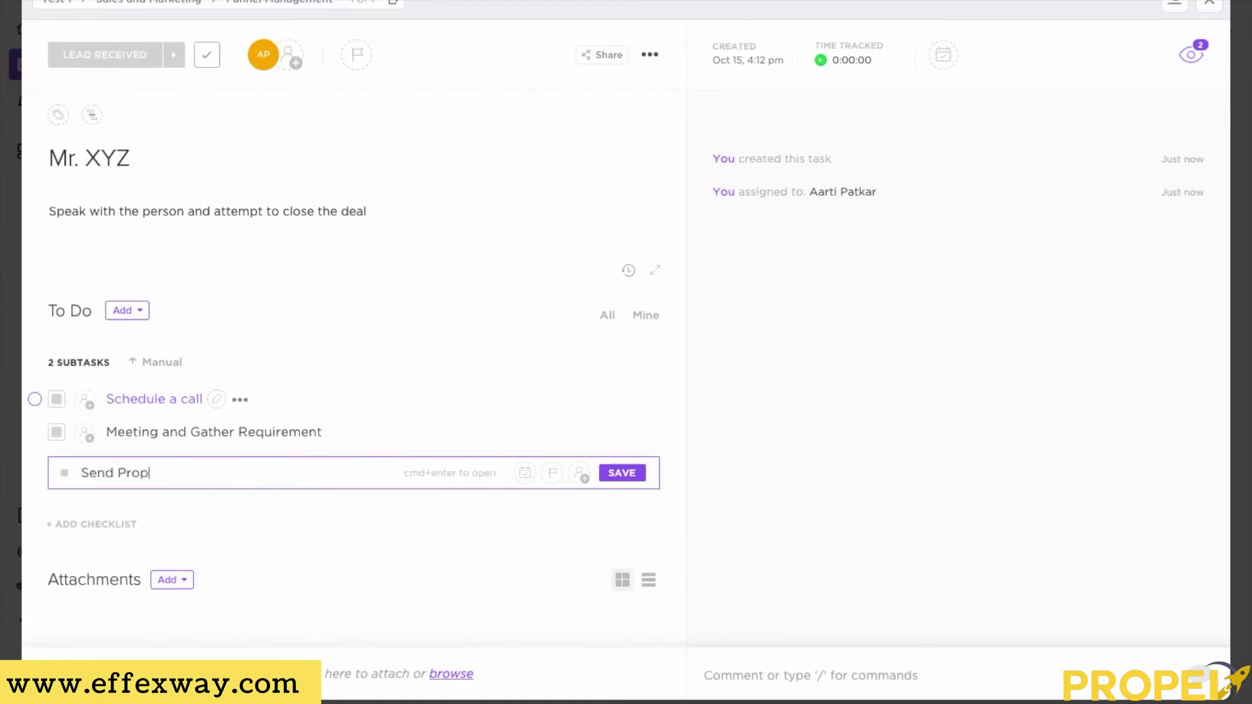
{"action": "type", "text": "osal"}
{"action": "key", "text": "Return"}
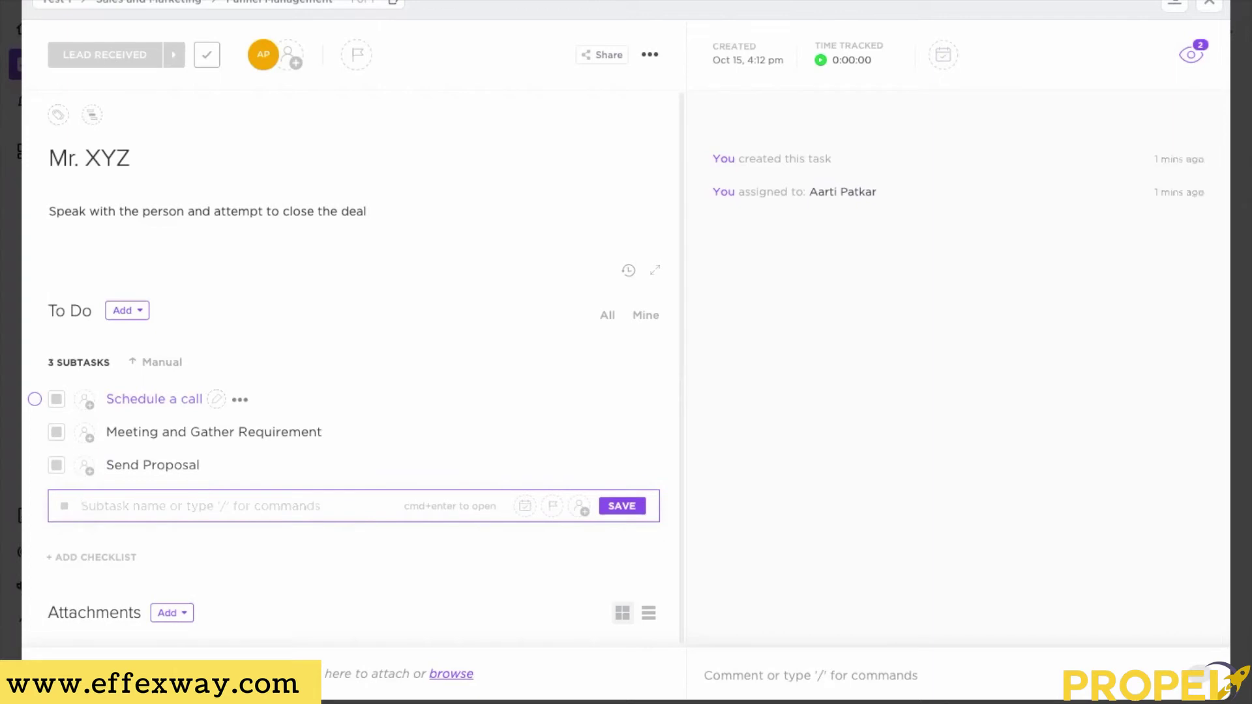
{"action": "left_click", "coordinate": [267, 316]}
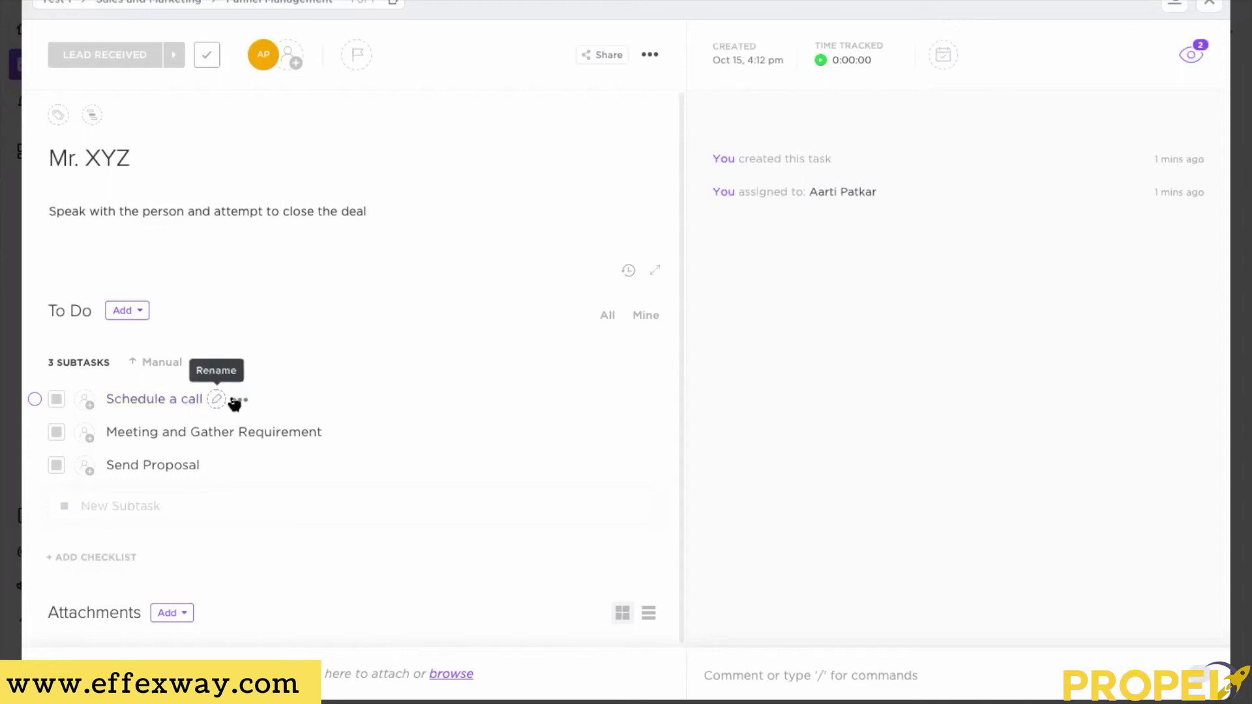
{"action": "left_click", "coordinate": [238, 399]}
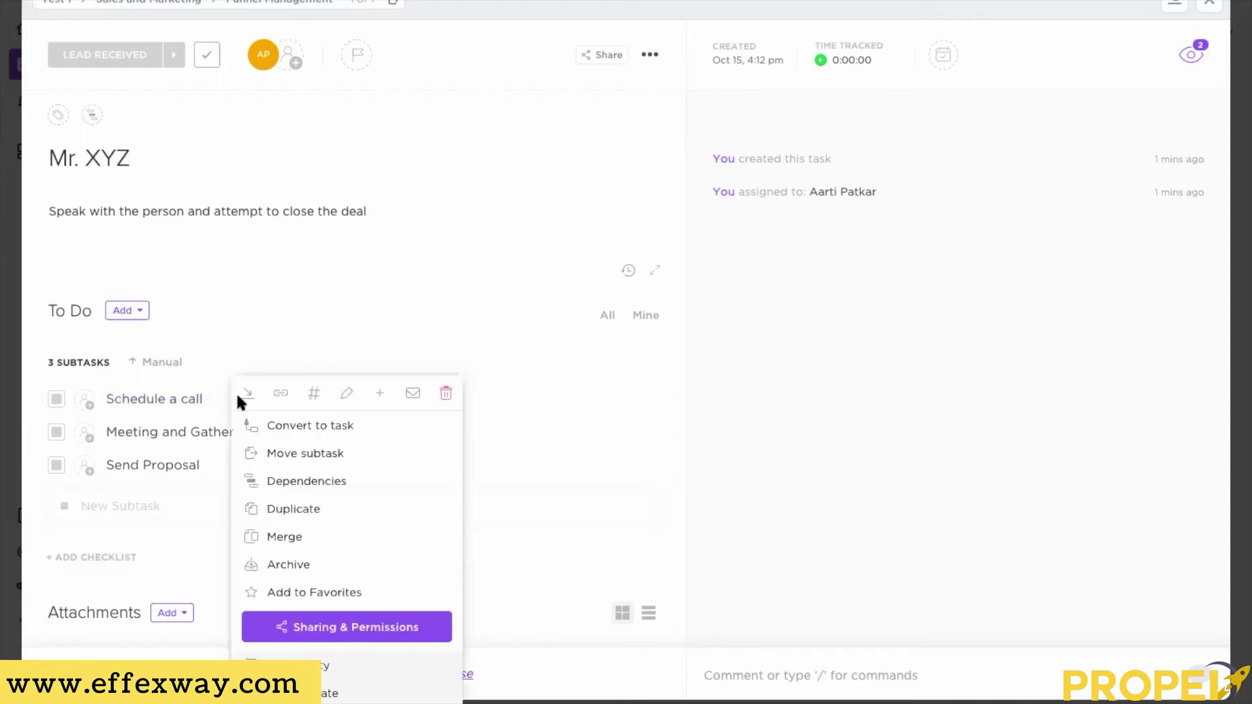
{"action": "left_click", "coordinate": [314, 347]}
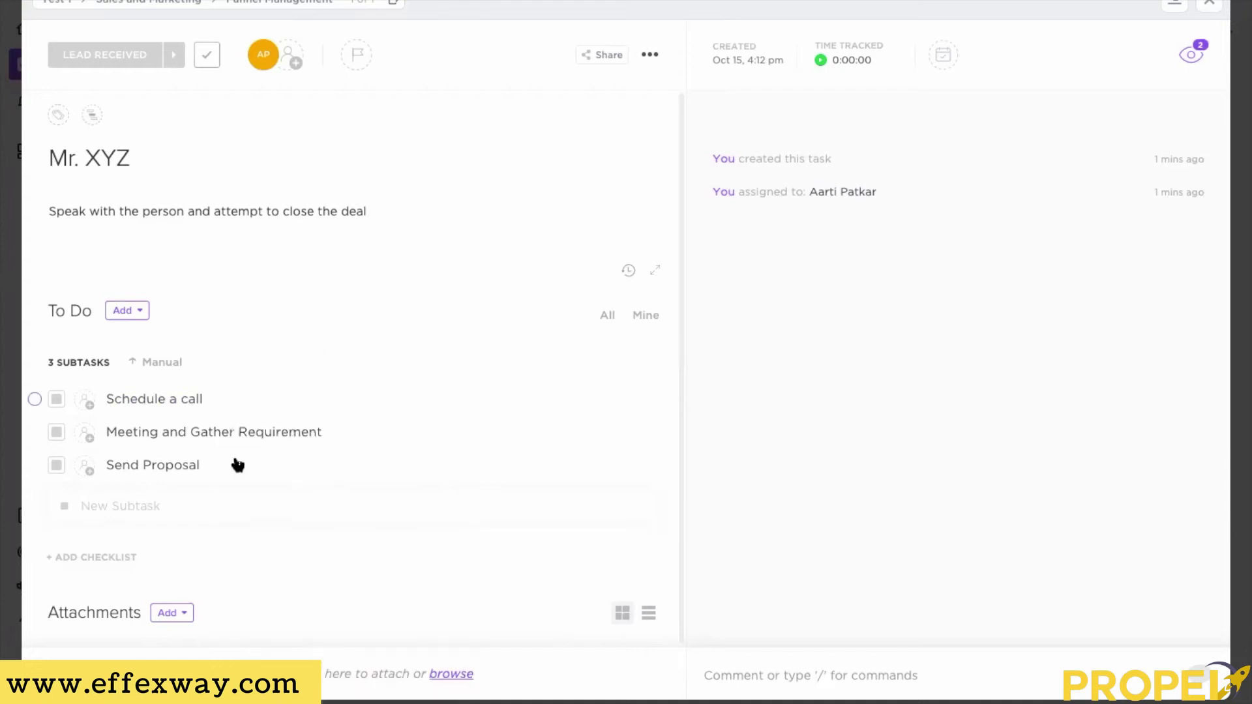
- Add an empty checklist to the Mr. XYZ task
{"action": "left_click", "coordinate": [112, 562]}
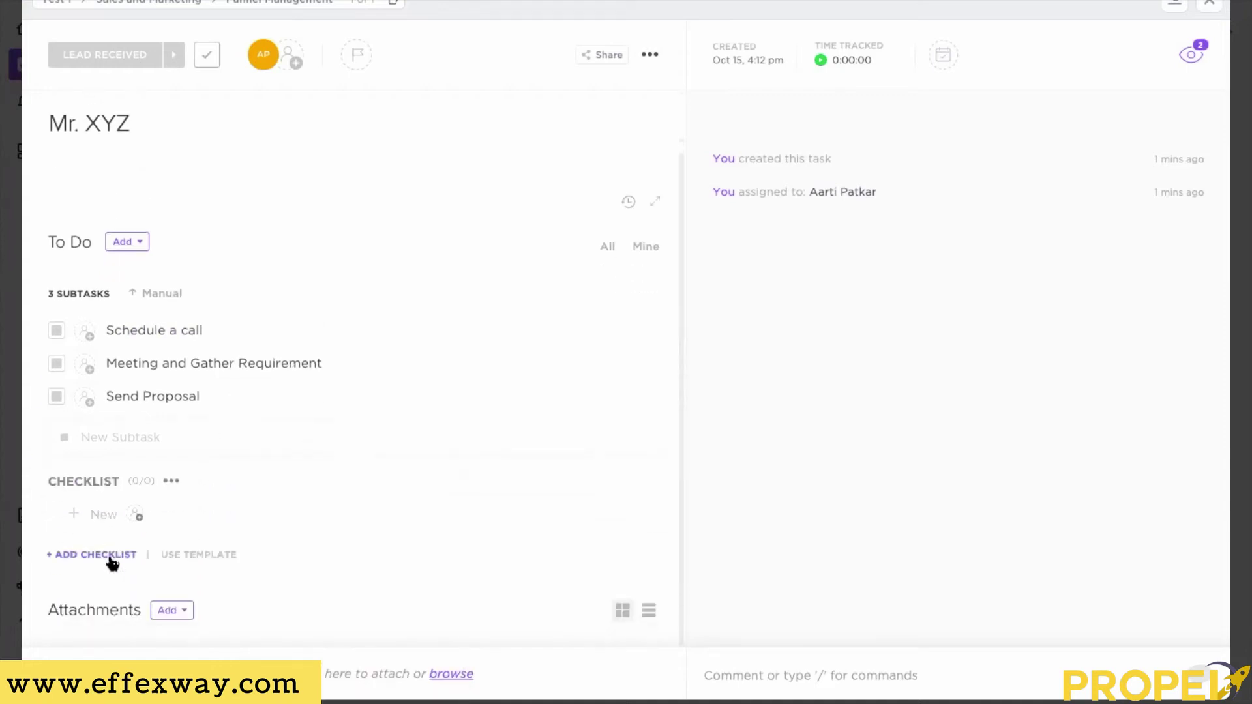
{"action": "left_click", "coordinate": [108, 511]}
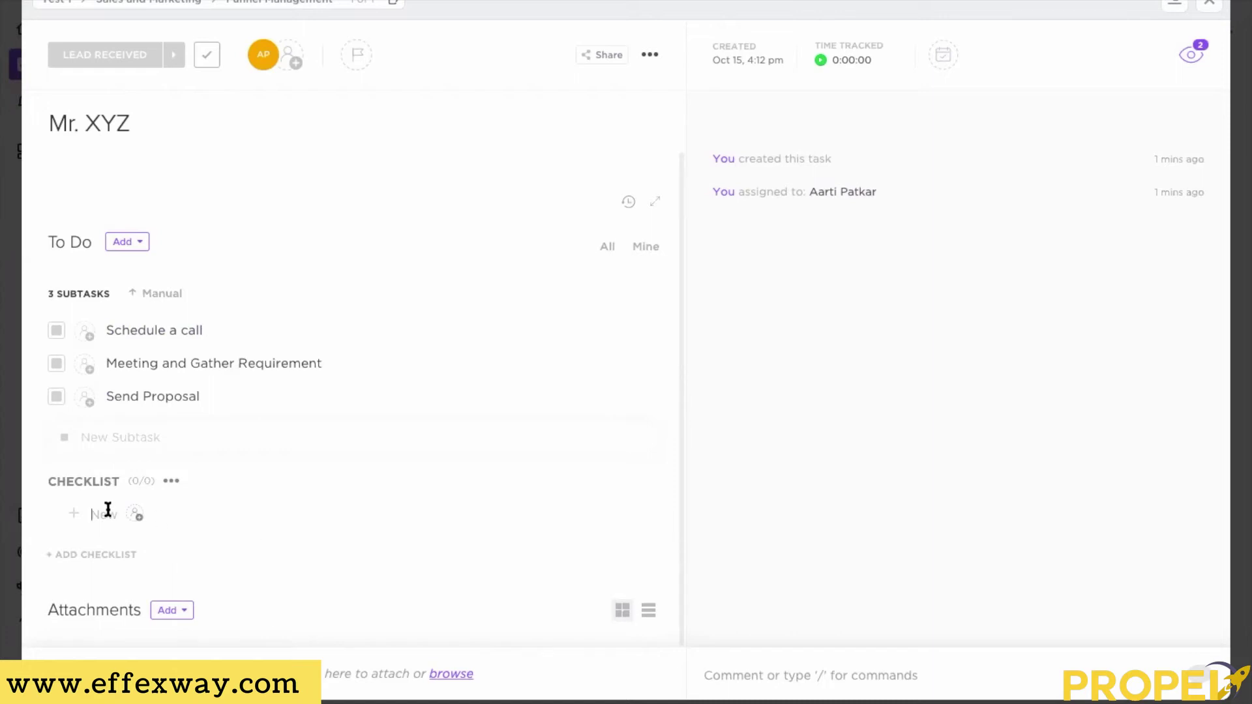
- Open the Send Proposal subtask and create a checklist in it with the default name
{"action": "left_click", "coordinate": [163, 397]}
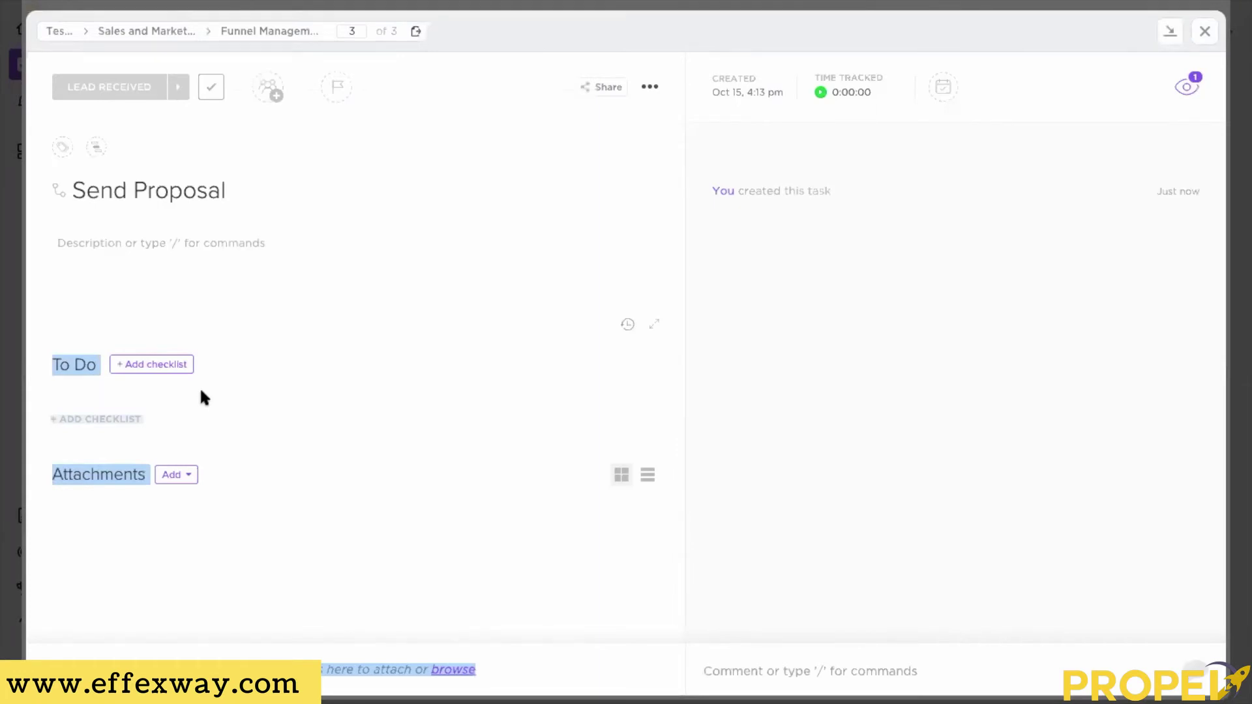
{"action": "left_click", "coordinate": [149, 368]}
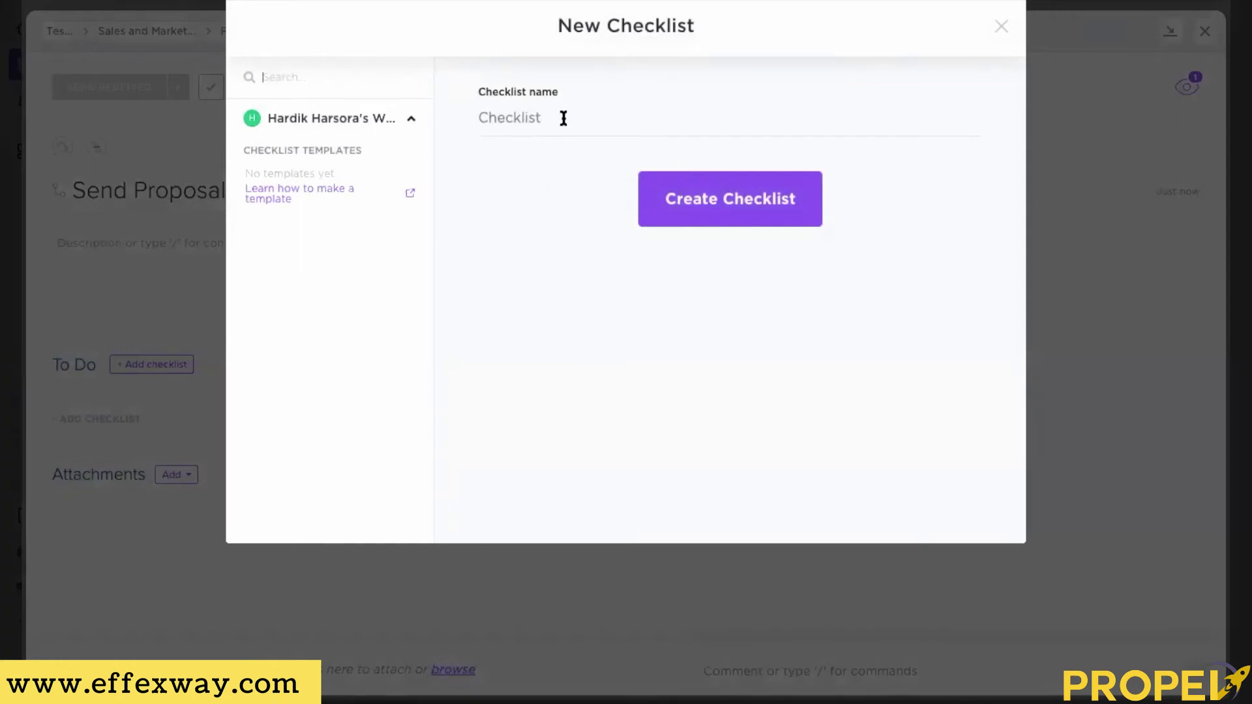
{"action": "left_click", "coordinate": [781, 228]}
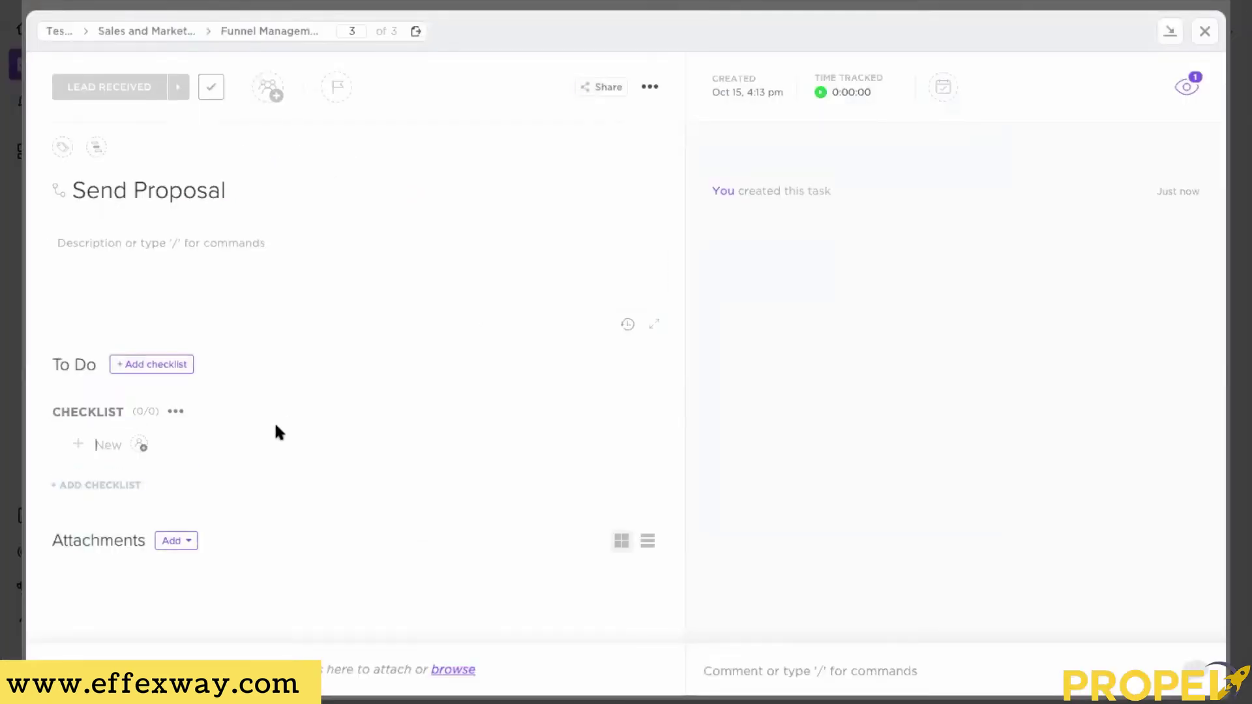
- Add the items "Step 1", "Step 2" and "Step 3" to the Send Proposal checklist
{"action": "type", "text": "Step 1"}
{"action": "key", "text": "Return"}
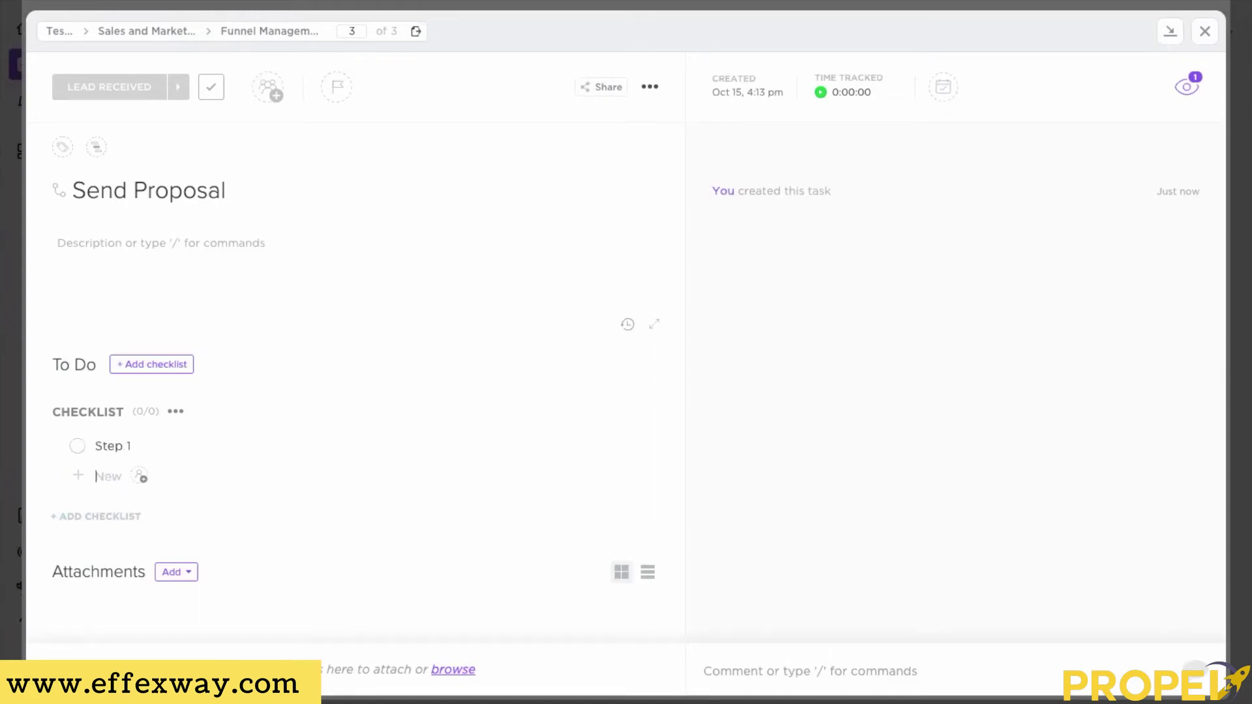
{"action": "type", "text": "Step 2"}
{"action": "key", "text": "Return"}
{"action": "type", "text": "Step 3"}
{"action": "key", "text": "Return"}
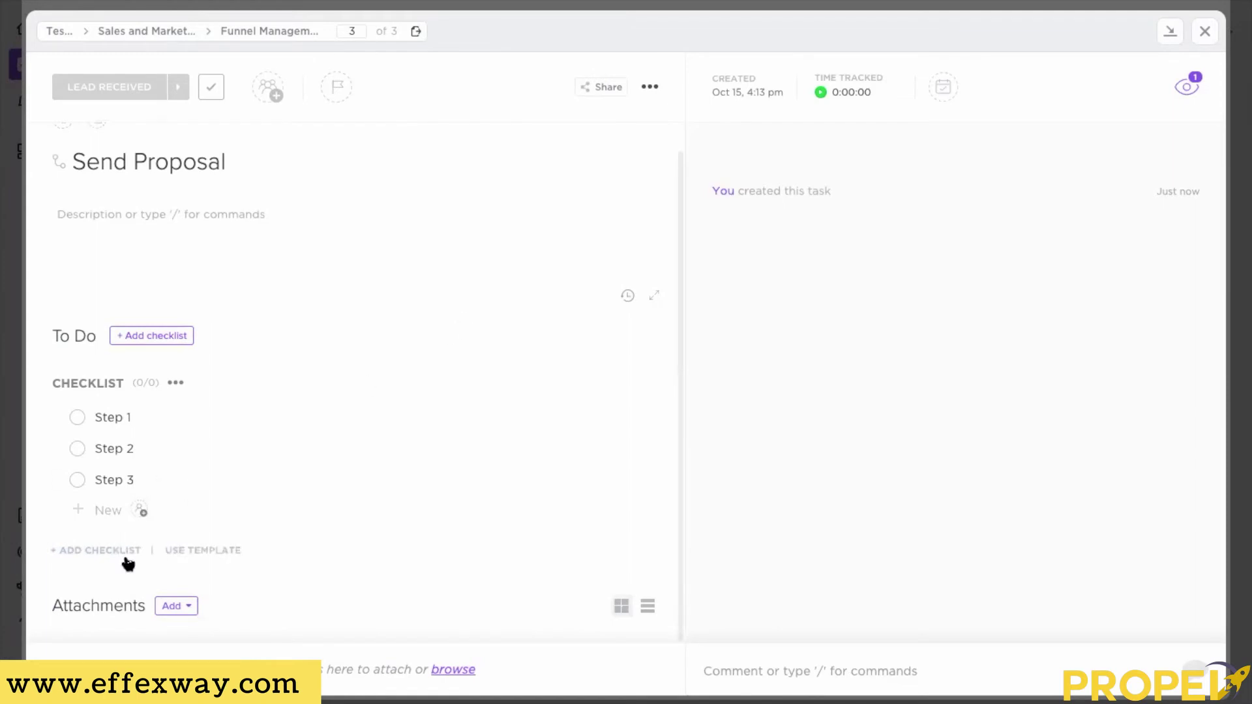
- Review the attachment sources available for the Send Proposal subtask and return to the board
{"action": "left_click", "coordinate": [188, 607]}
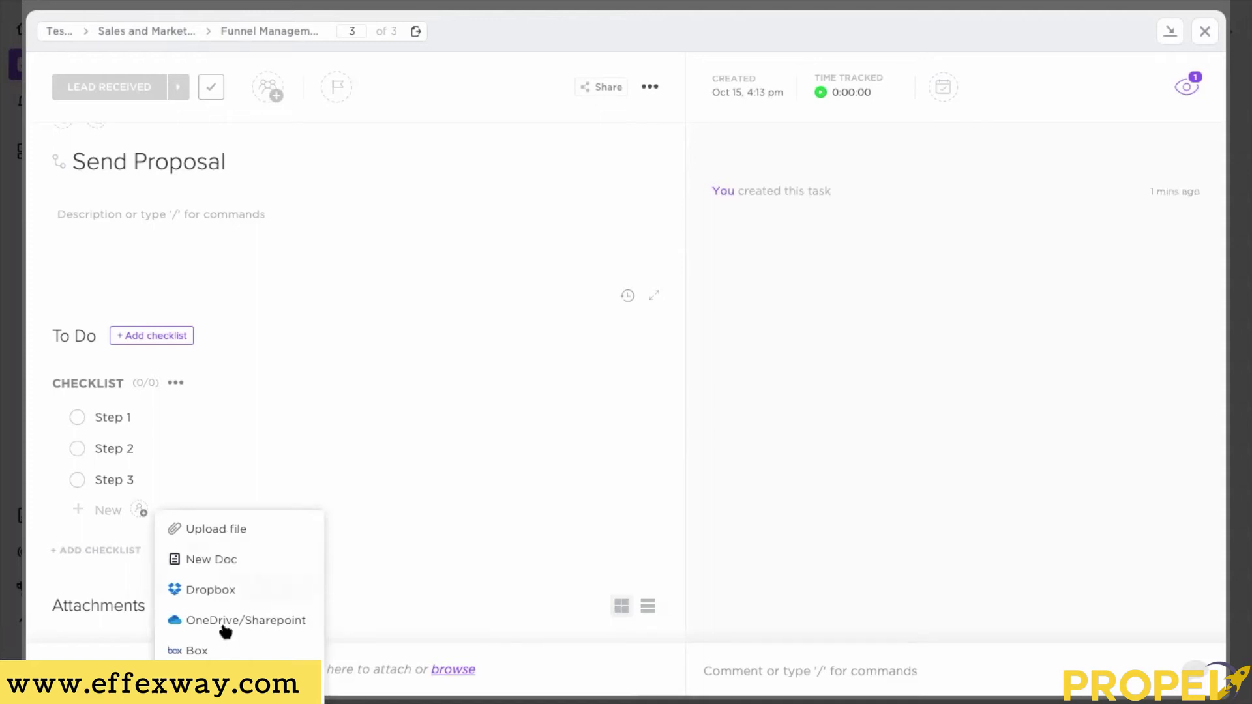
{"action": "left_click", "coordinate": [459, 500]}
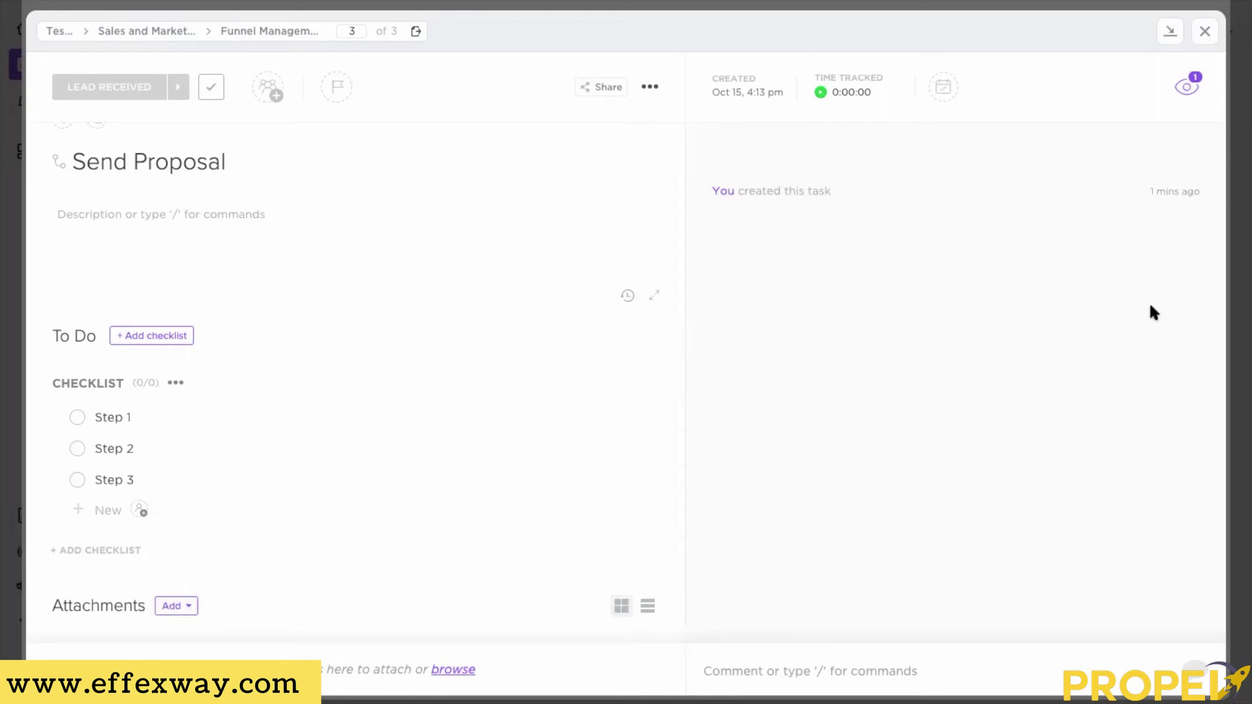
{"action": "left_click", "coordinate": [1205, 31]}
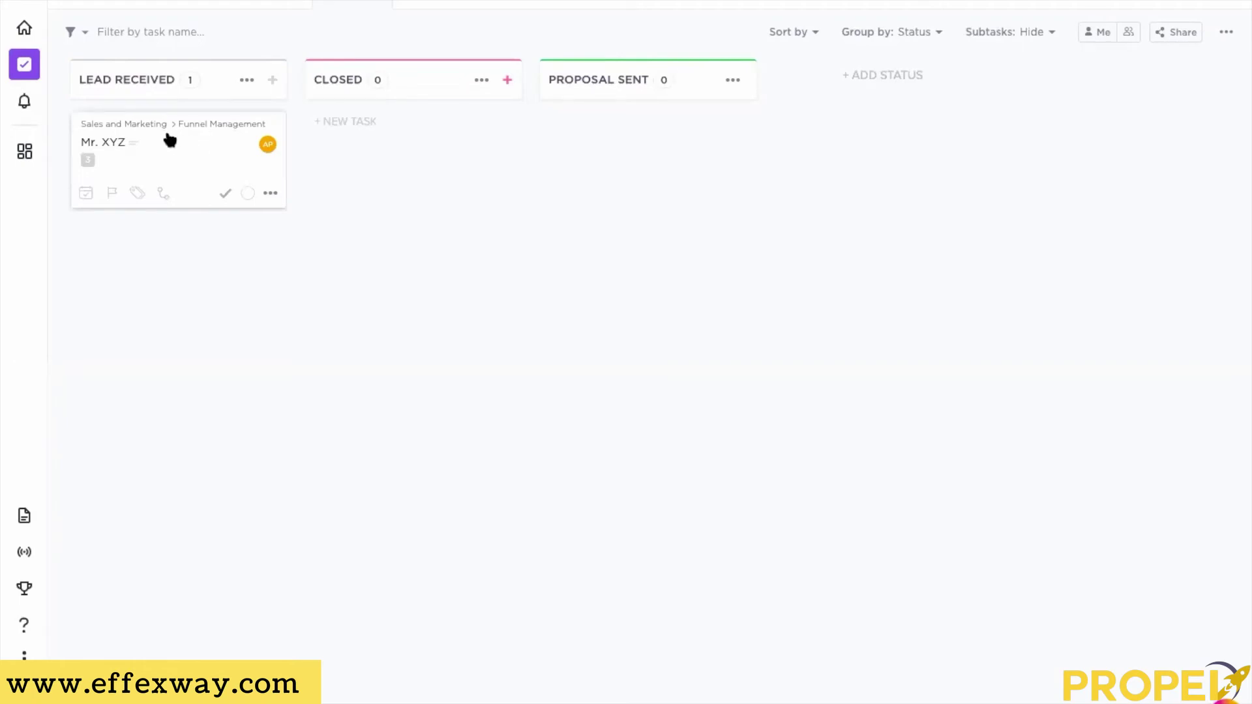
- Try to move the Mr. XYZ task from Lead Received to Proposal Sent, and cancel the move
{"action": "left_click_drag", "start_coordinate": [182, 159], "coordinate": [637, 151]}
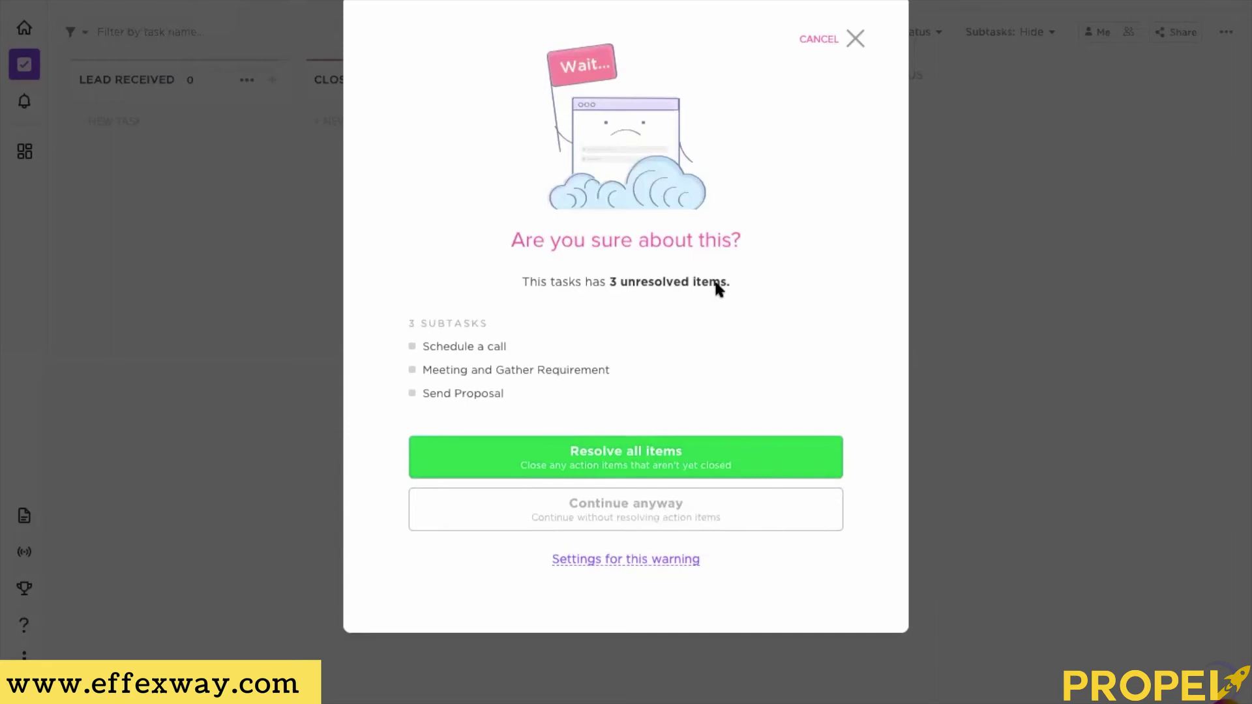
{"action": "left_click", "coordinate": [855, 41]}
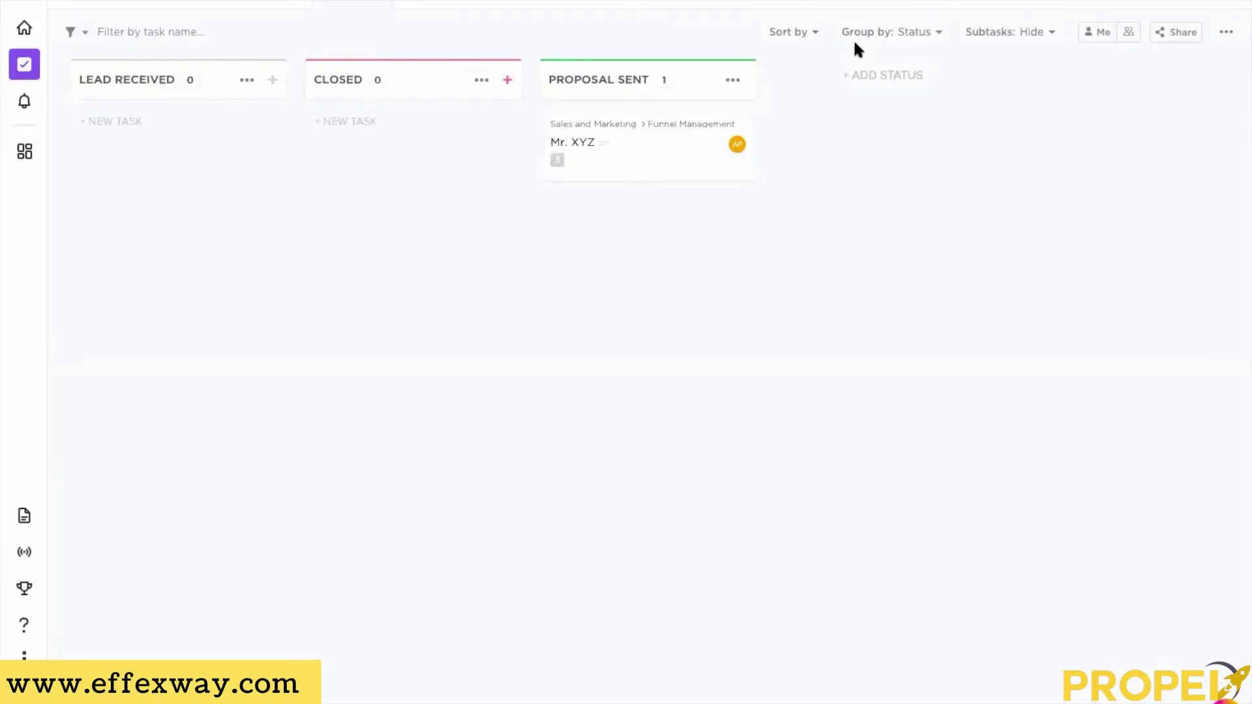
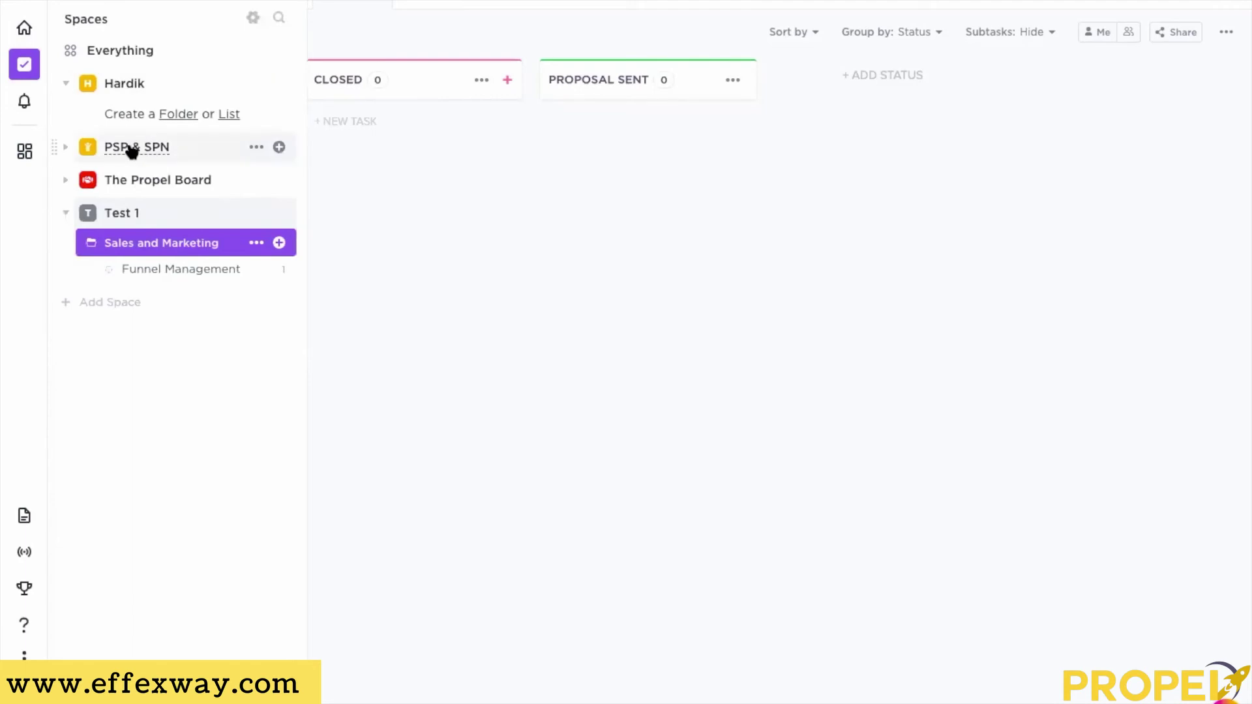
- Open the Prospect Meetings list in the PSP & SPN space and examine its board columns from first to last status
{"action": "left_click", "coordinate": [133, 150]}
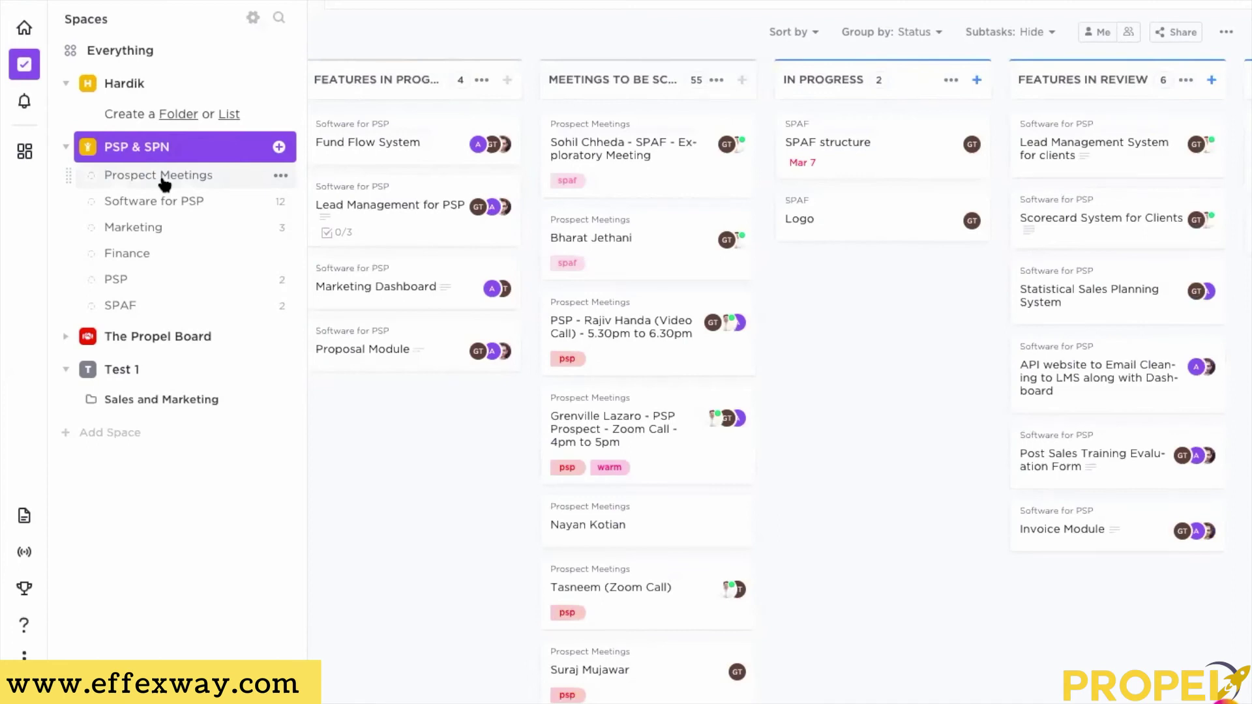
{"action": "left_click", "coordinate": [164, 182]}
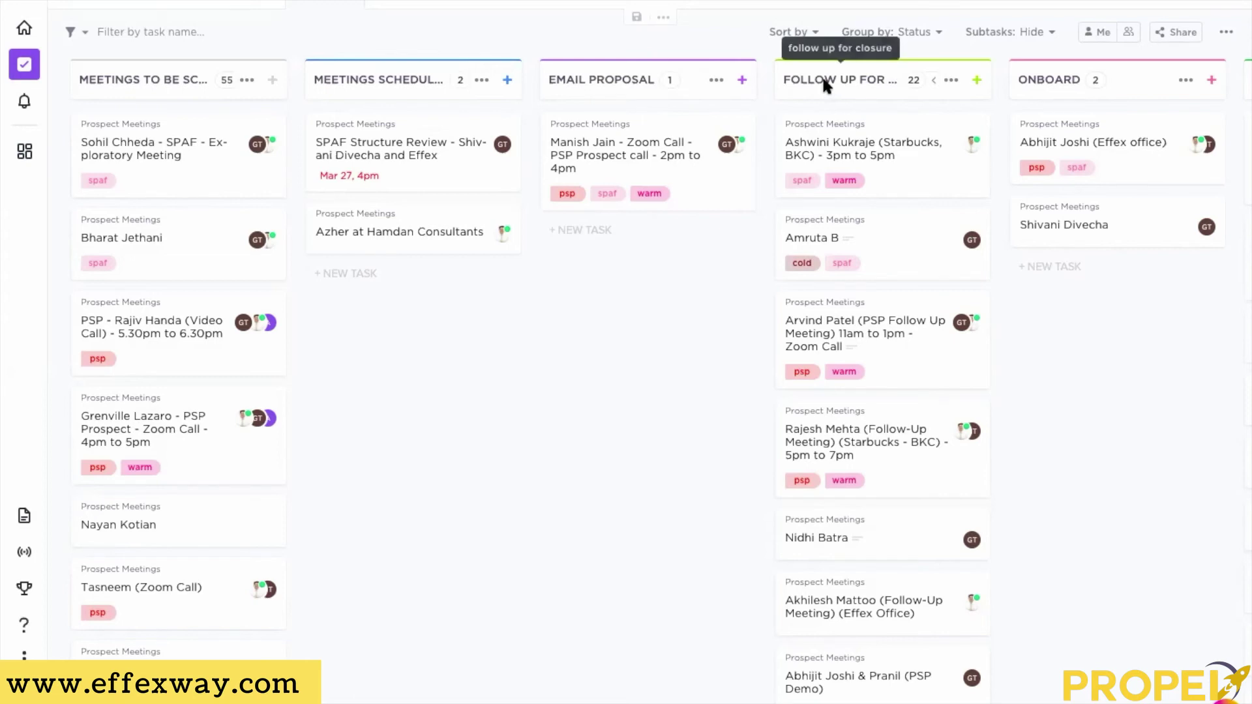
{"action": "scroll", "coordinate": [1122, 342], "scroll_direction": "right", "scroll_amount": 2}
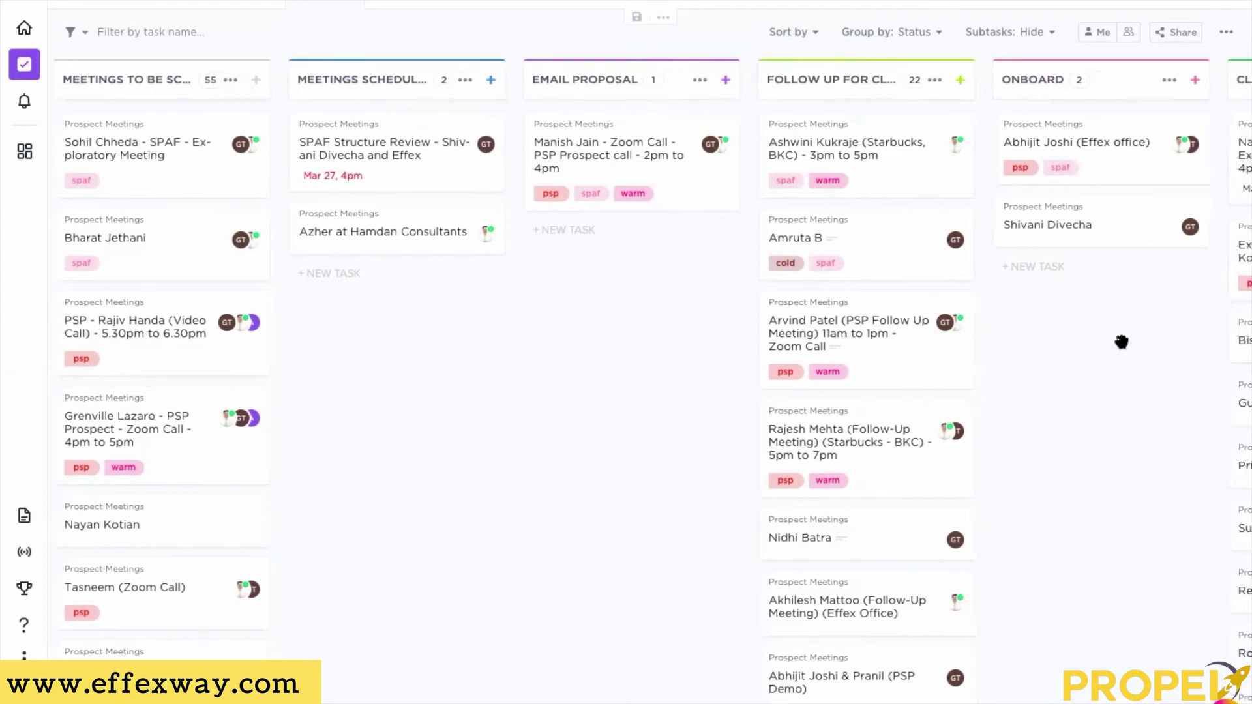
{"action": "scroll", "coordinate": [1121, 342], "scroll_direction": "right", "scroll_amount": 5}
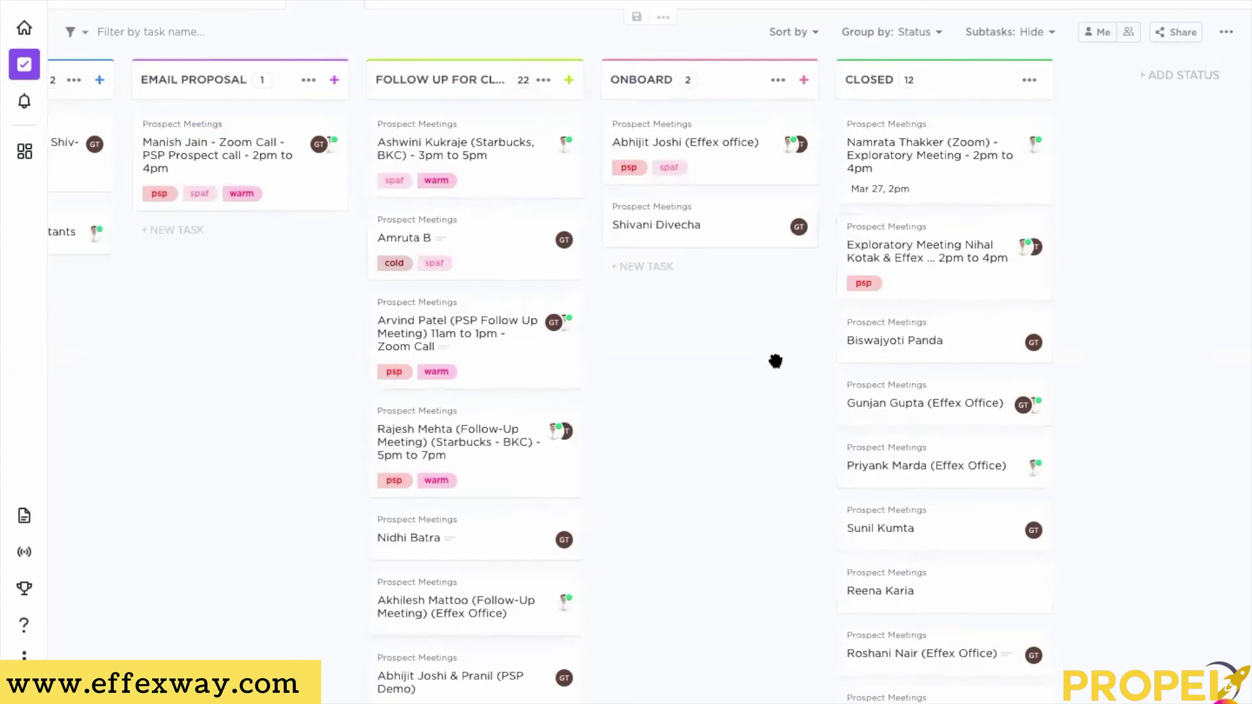
{"action": "scroll", "coordinate": [775, 361], "scroll_direction": "left", "scroll_amount": 4}
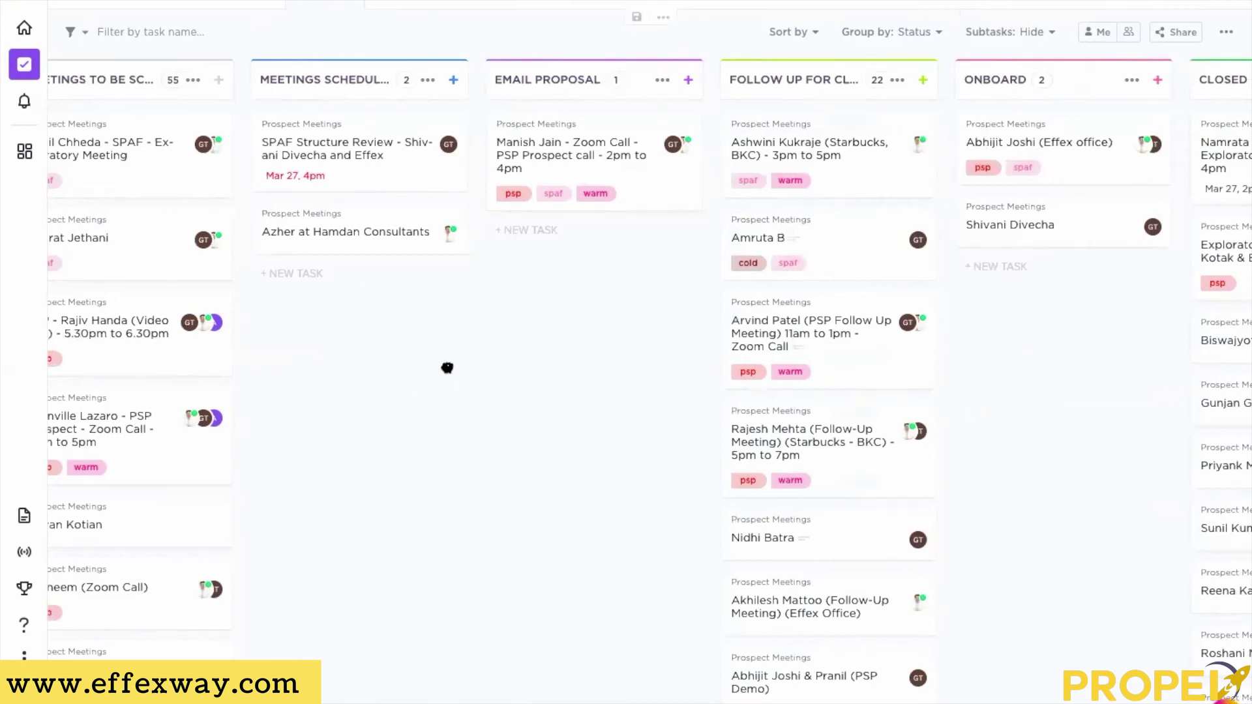
{"action": "scroll", "coordinate": [223, 242], "scroll_direction": "left", "scroll_amount": 2}
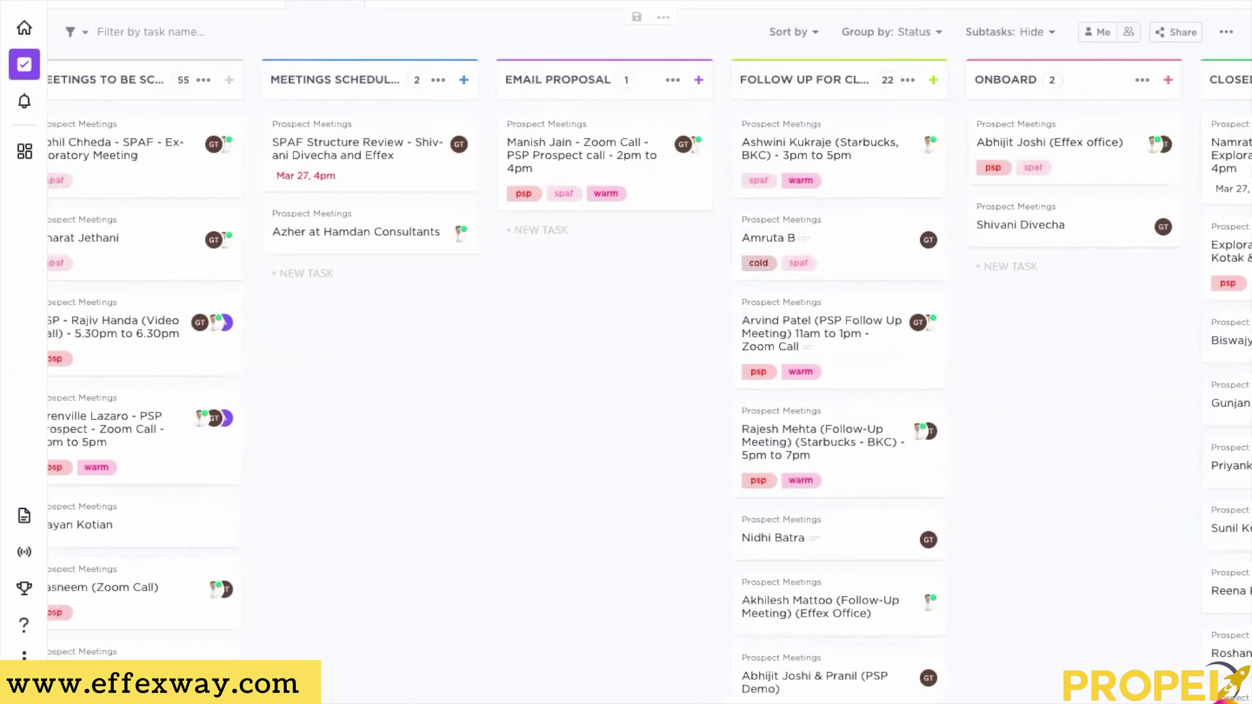
- Examine the assignees and the psp, spaf and warm tags on the task cards in the Prospect Meetings board's first status column
{"action": "mouse_move", "coordinate": [202, 174]}
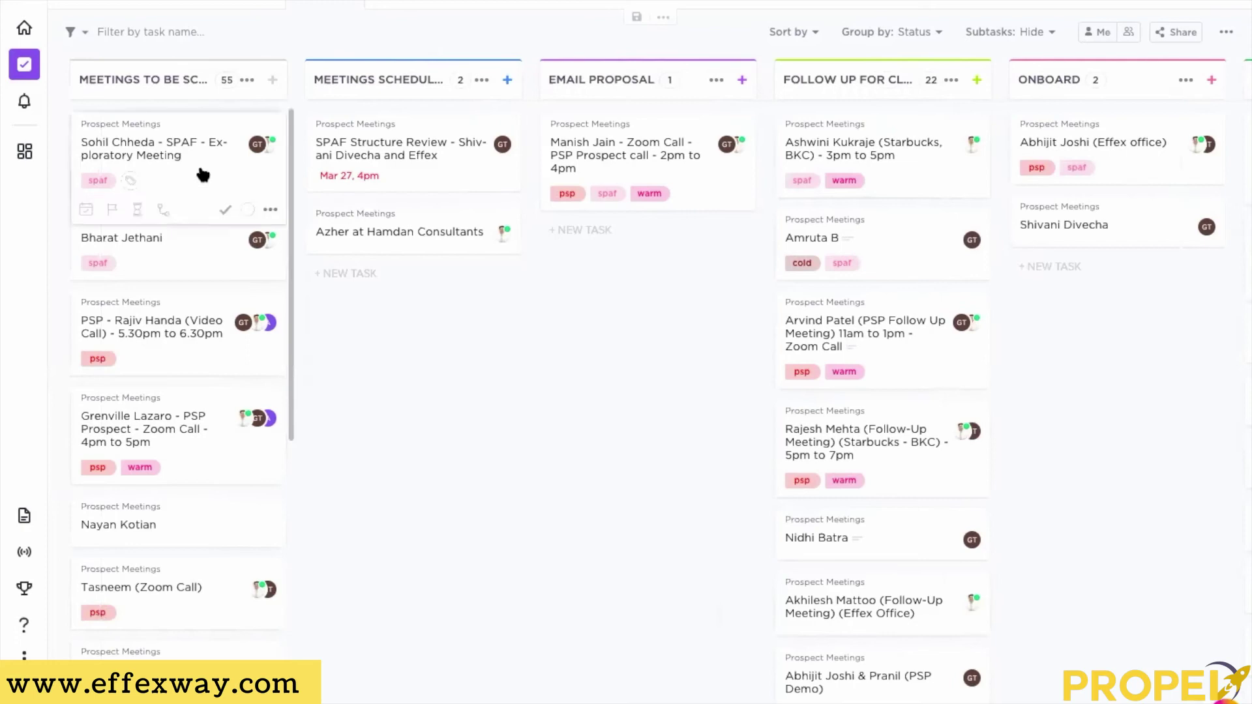
{"action": "mouse_move", "coordinate": [435, 162]}
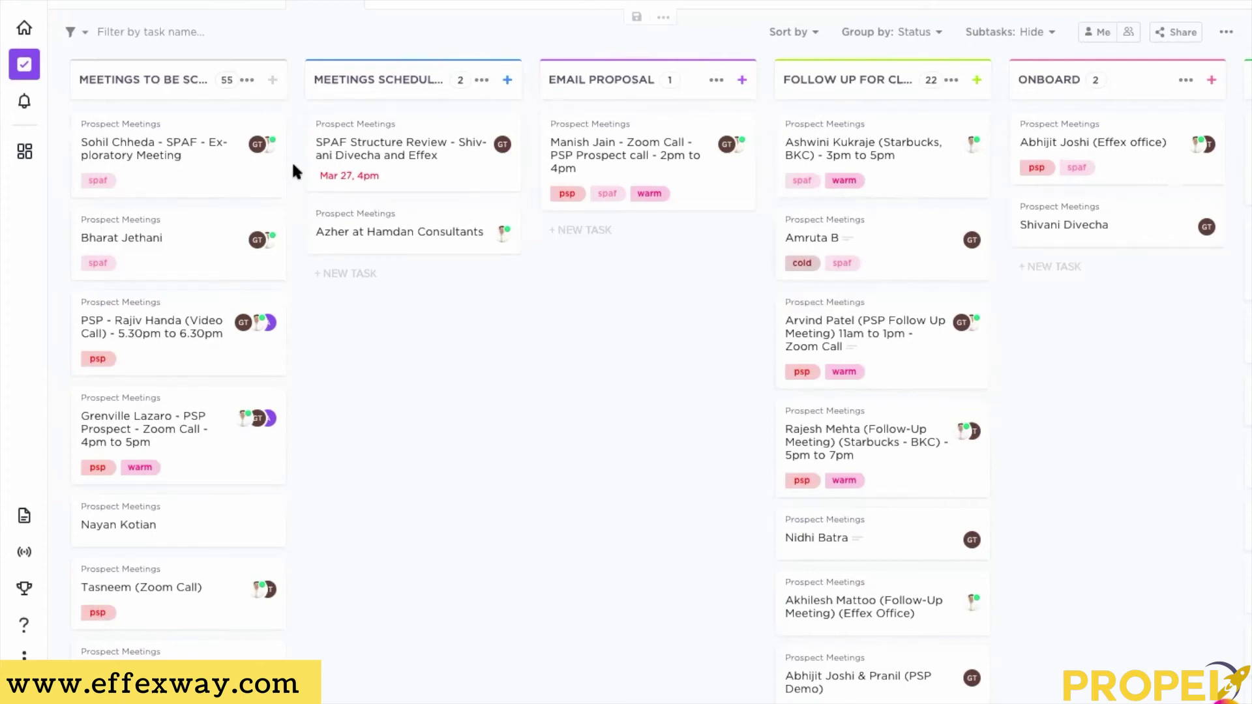
{"action": "mouse_move", "coordinate": [264, 145]}
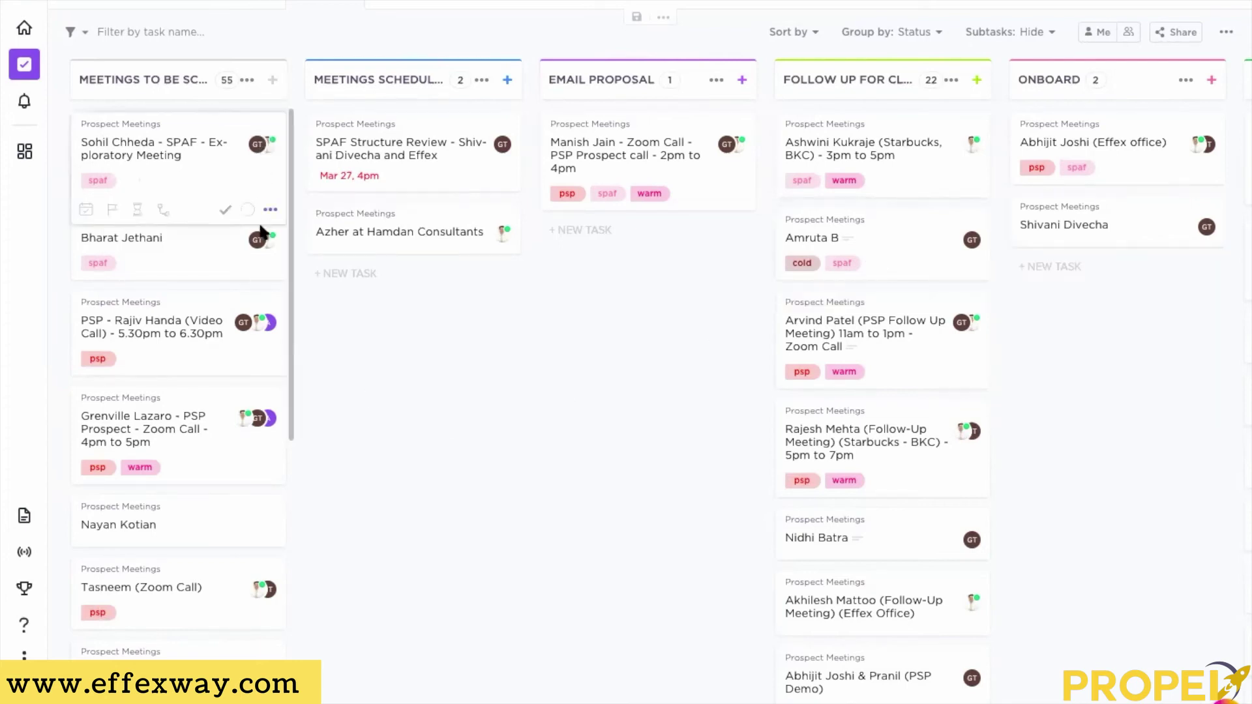
{"action": "mouse_move", "coordinate": [261, 333]}
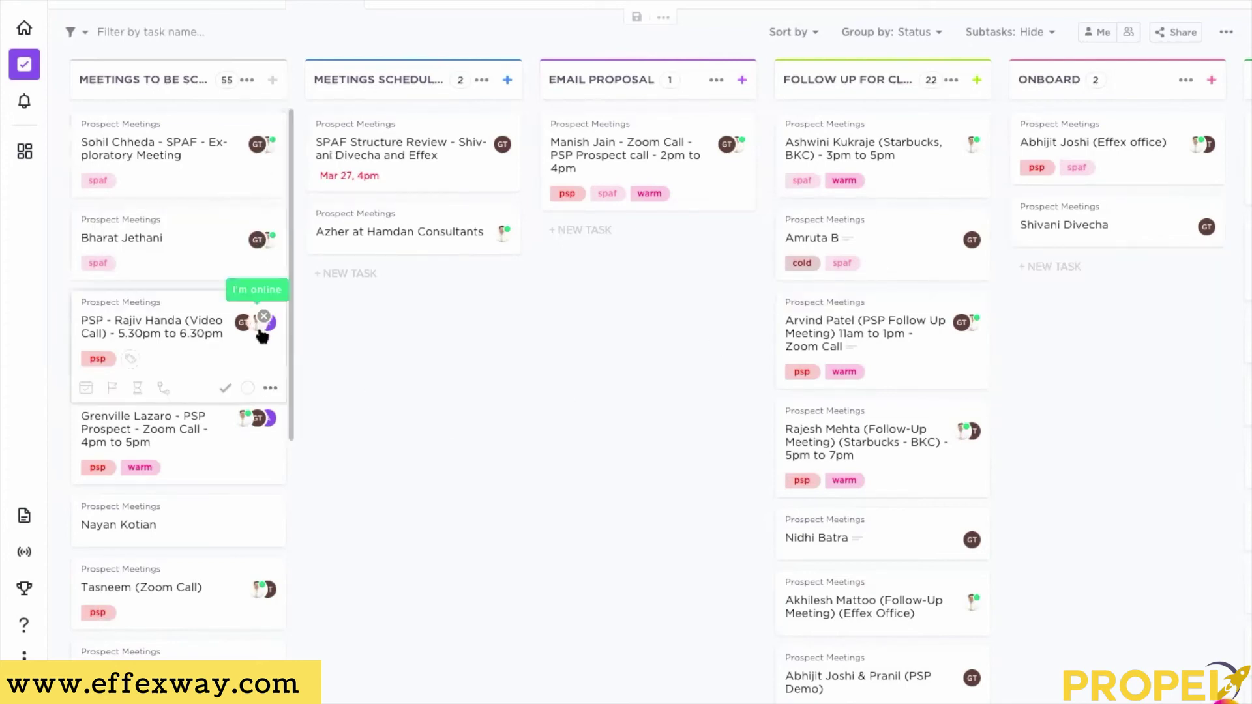
{"action": "mouse_move", "coordinate": [257, 417]}
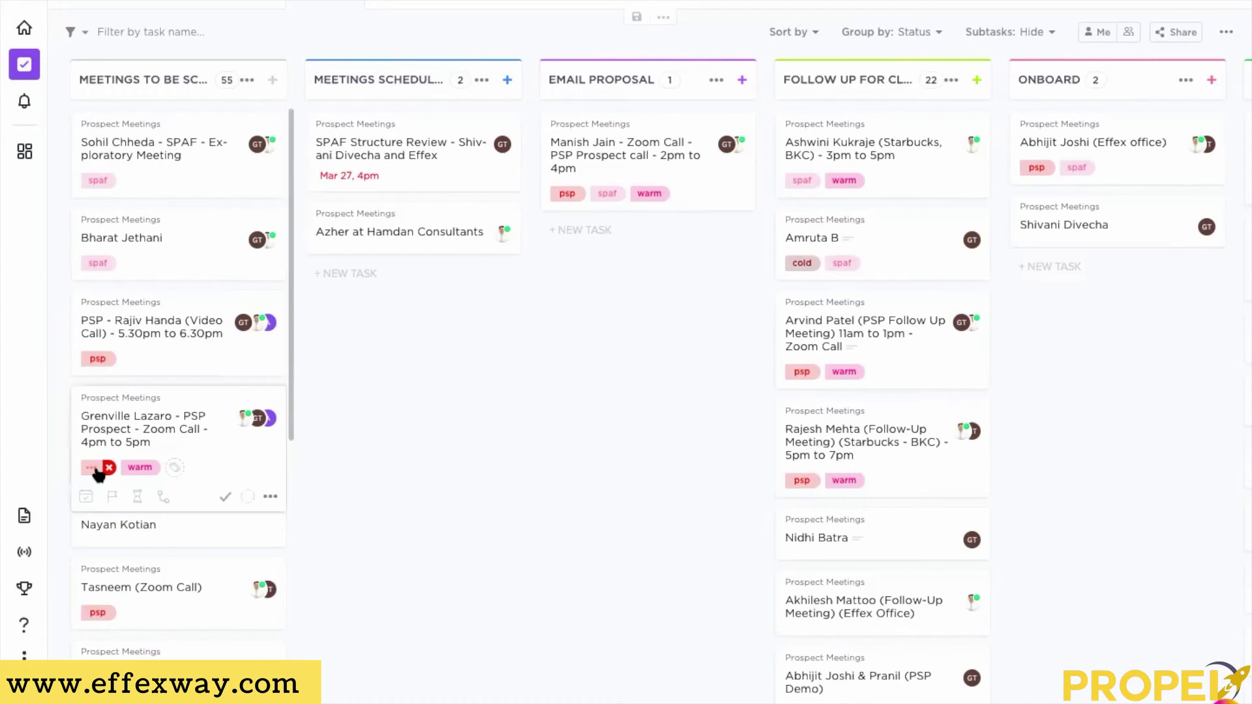
{"action": "mouse_move", "coordinate": [137, 470]}
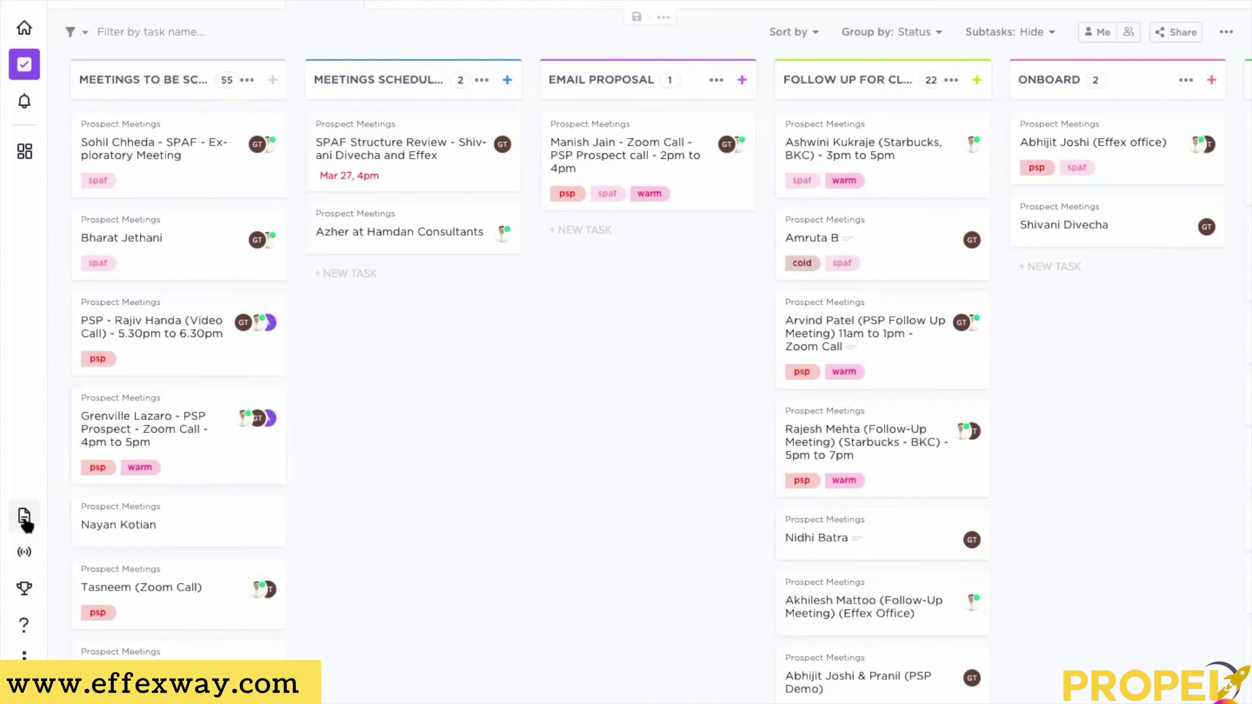
- Open Docs and create a new document titled "Review Meeting"
{"action": "mouse_move", "coordinate": [25, 521]}
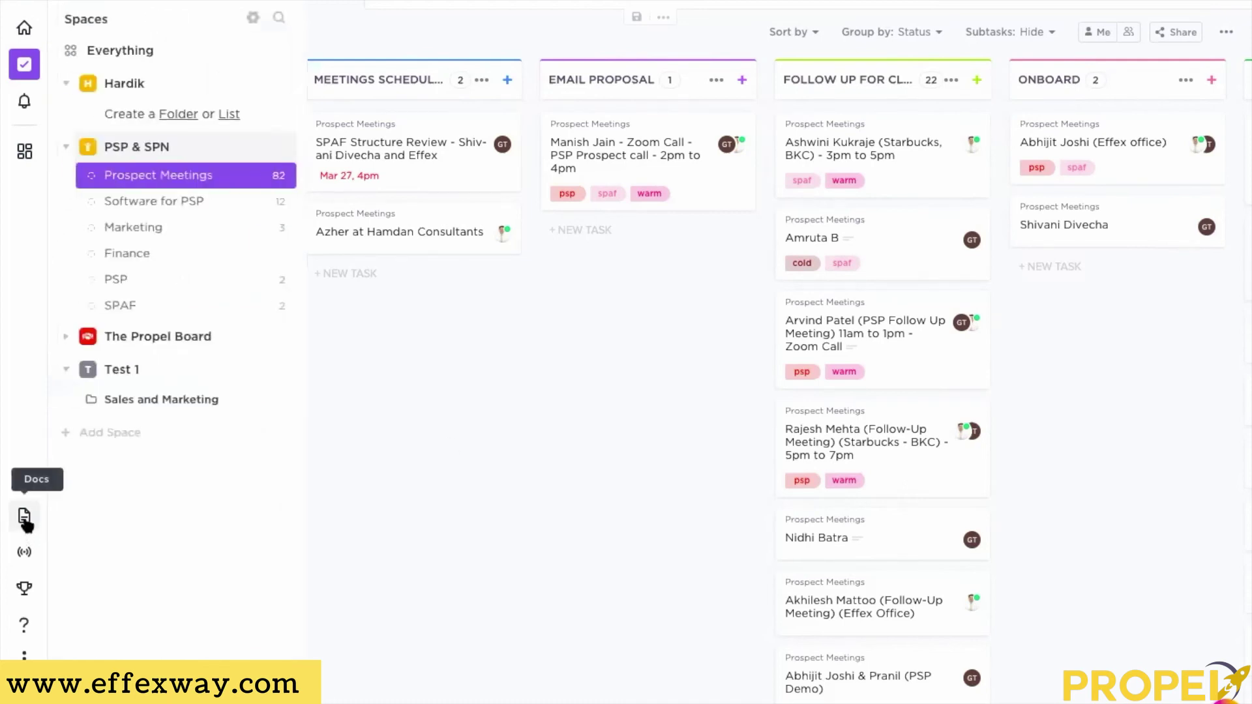
{"action": "left_click", "coordinate": [25, 520]}
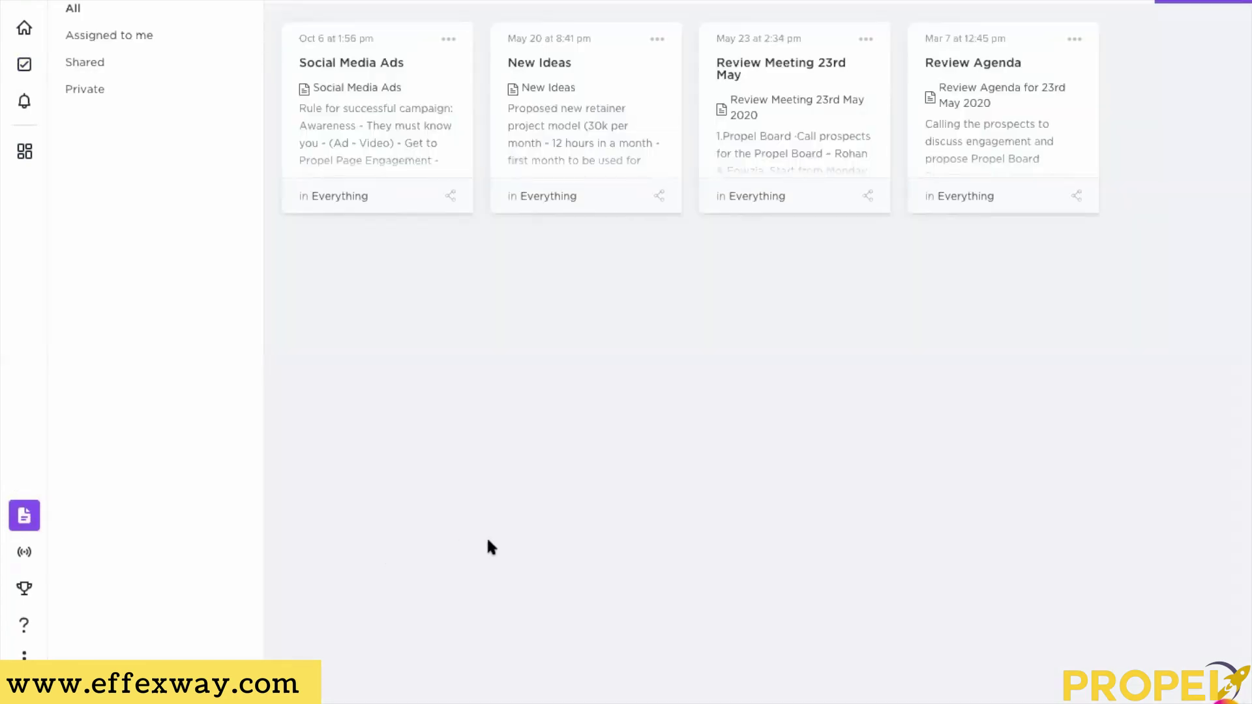
{"action": "left_click", "coordinate": [1210, 7]}
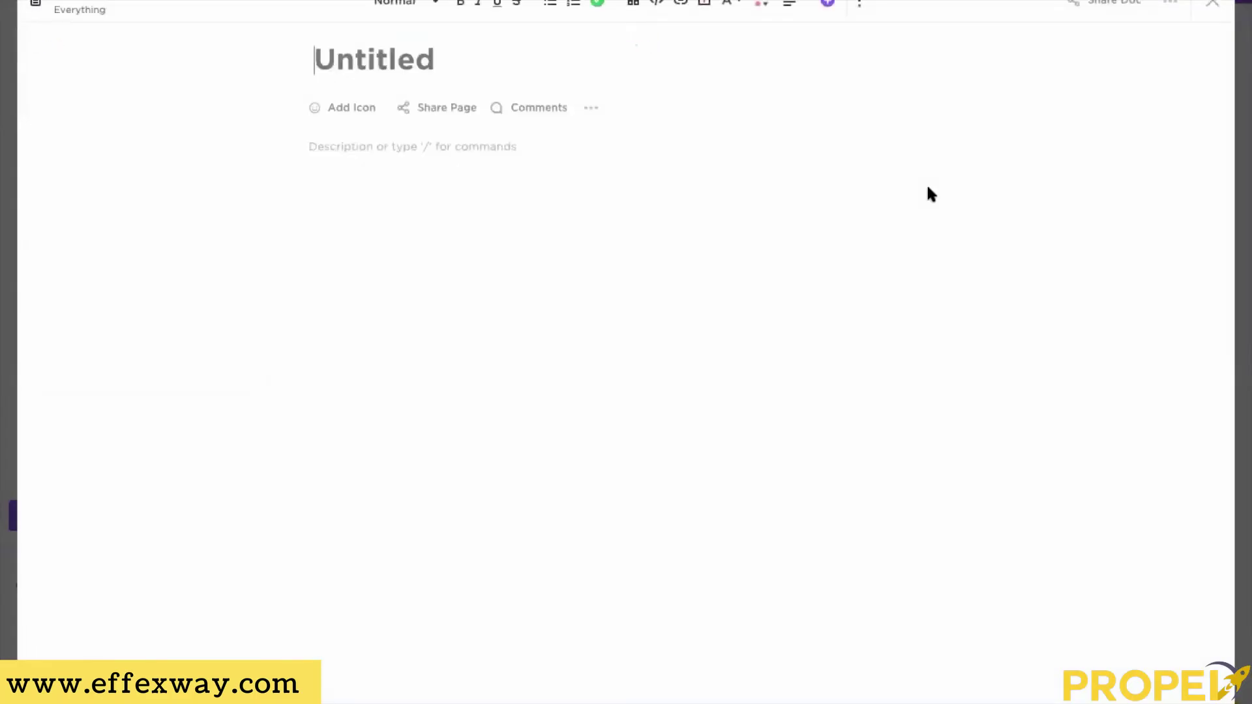
{"action": "type", "text": "Re"}
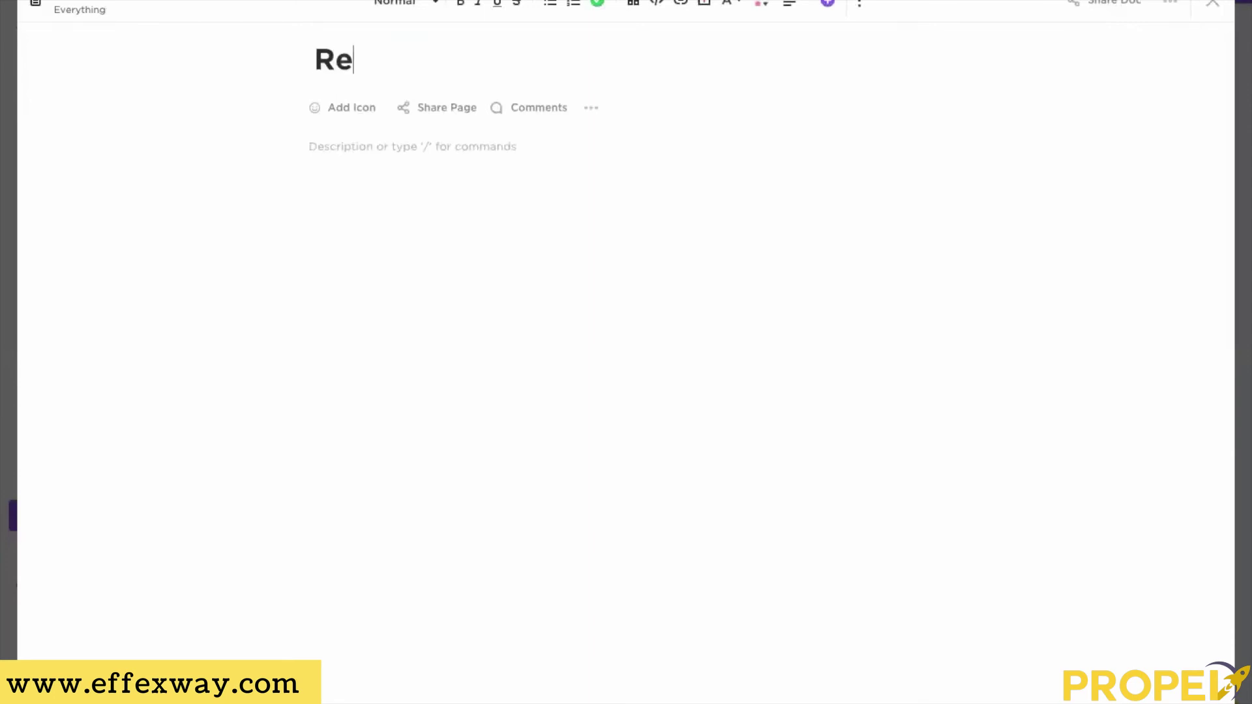
{"action": "type", "text": "view Meeting"}
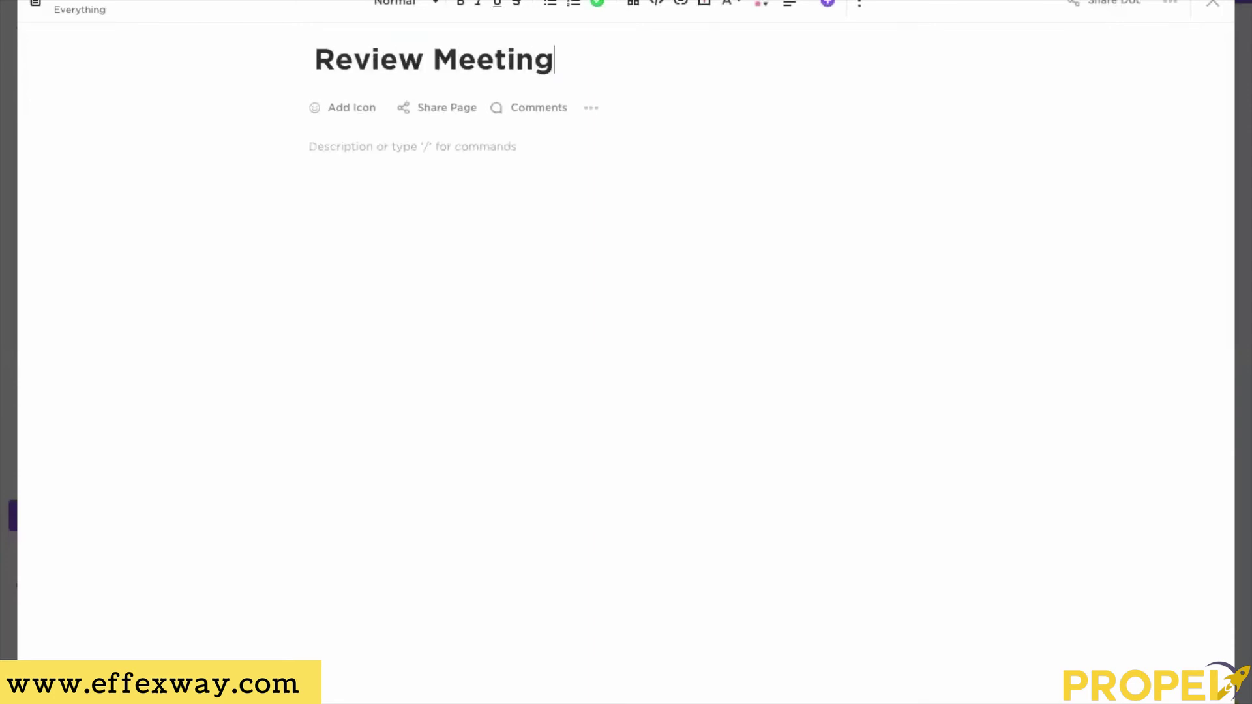
- Write "Task 1" in the Review Meeting document's body, and replace it with "Something needs to be done"
{"action": "left_click", "coordinate": [525, 181]}
{"action": "type", "text": "Task 1"}
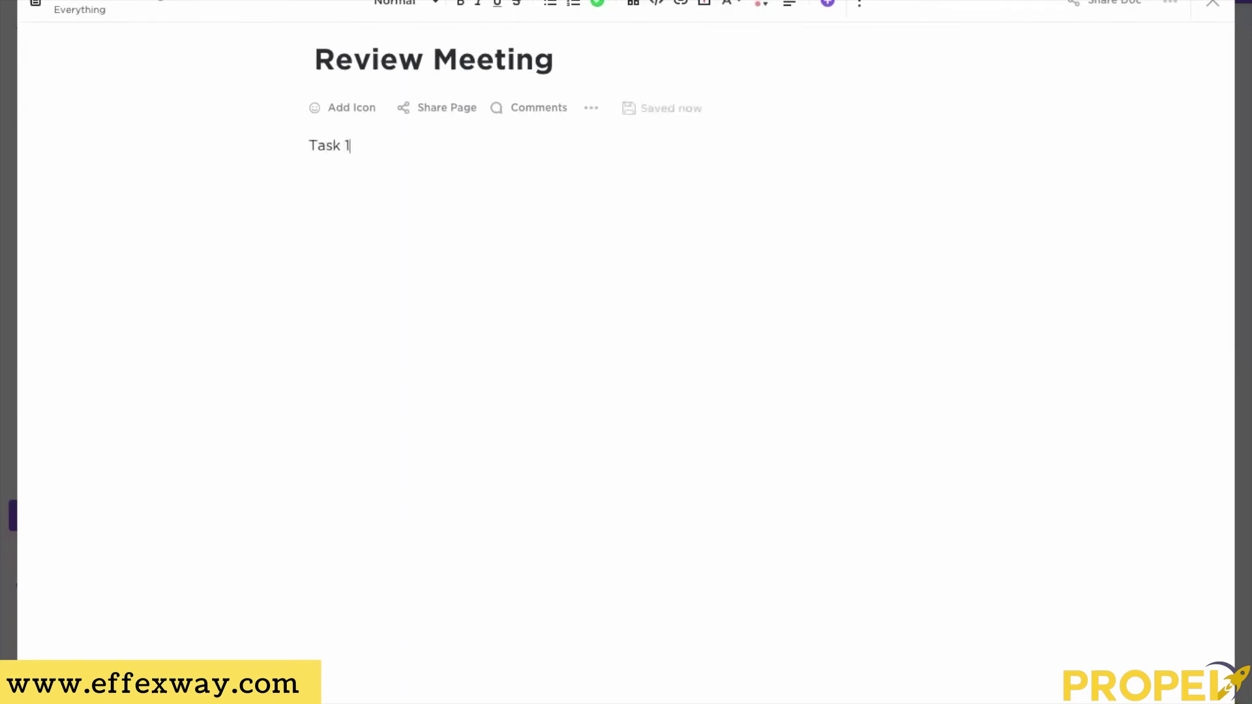
{"action": "key", "text": "shift+Left"}
{"action": "key", "text": "shift+Left"}
{"action": "key", "text": "shift+Left"}
{"action": "key", "text": "shift+Left"}
{"action": "key", "text": "shift+Left"}
{"action": "key", "text": "shift+Left"}
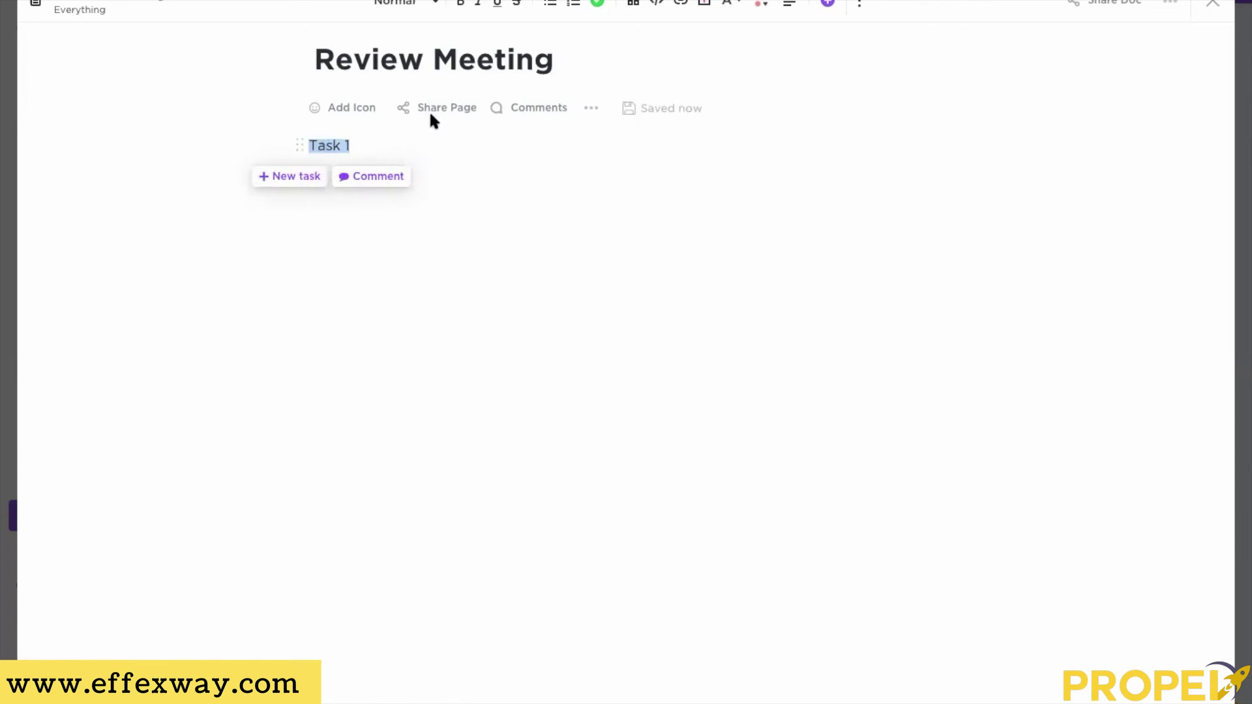
{"action": "type", "text": "Somethin"}
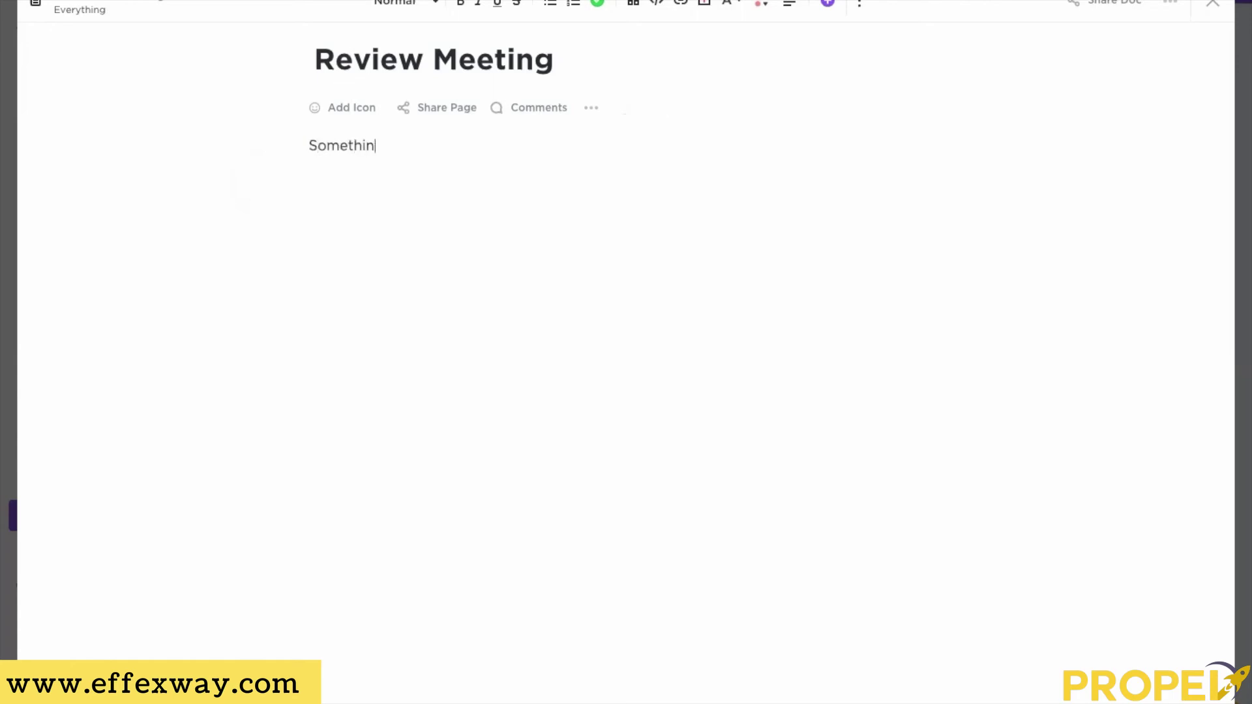
{"action": "type", "text": "g needs to be done"}
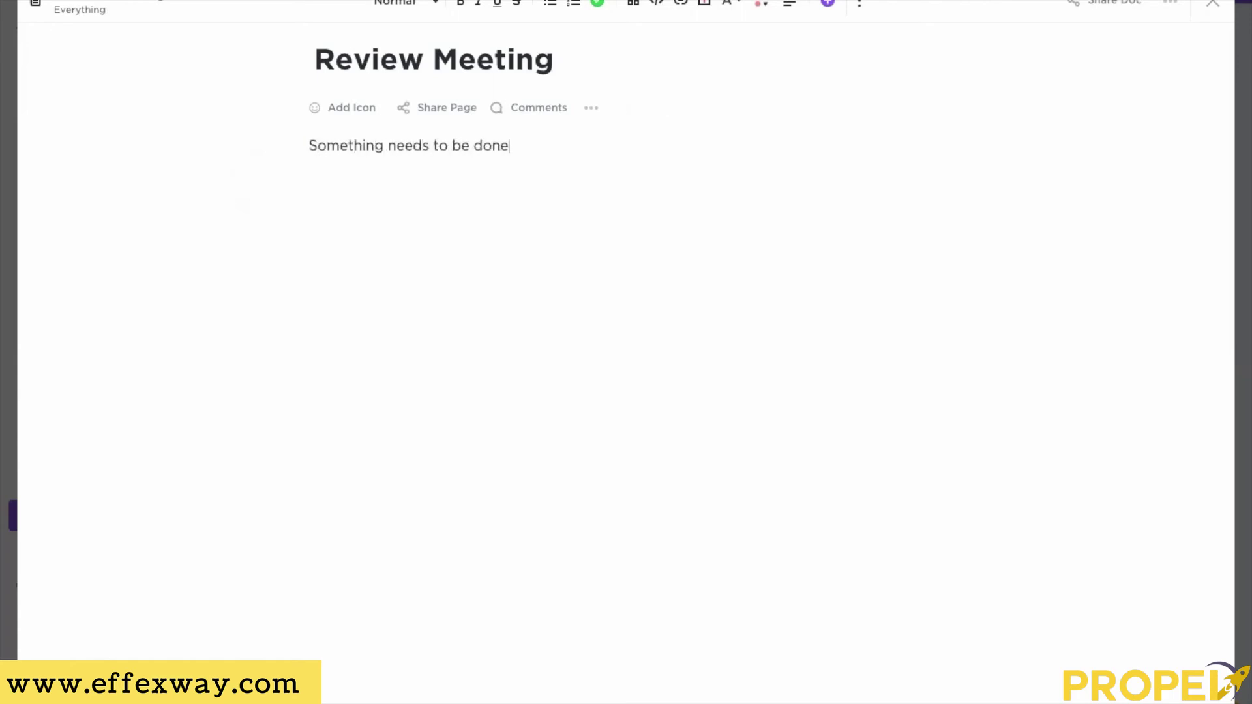
- Start a new task from the line "Something needs to be done" and review its destination lists, keeping Prospect Meetings
{"action": "key", "text": "shift+Home"}
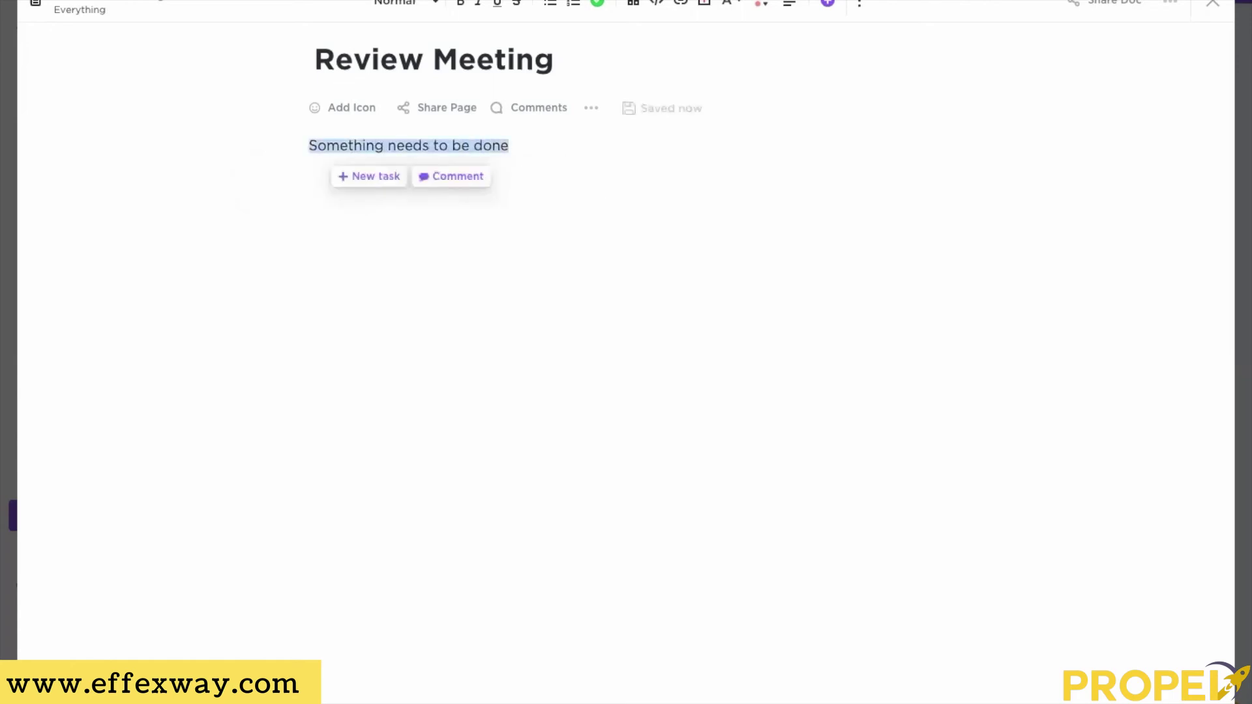
{"action": "left_click", "coordinate": [372, 177]}
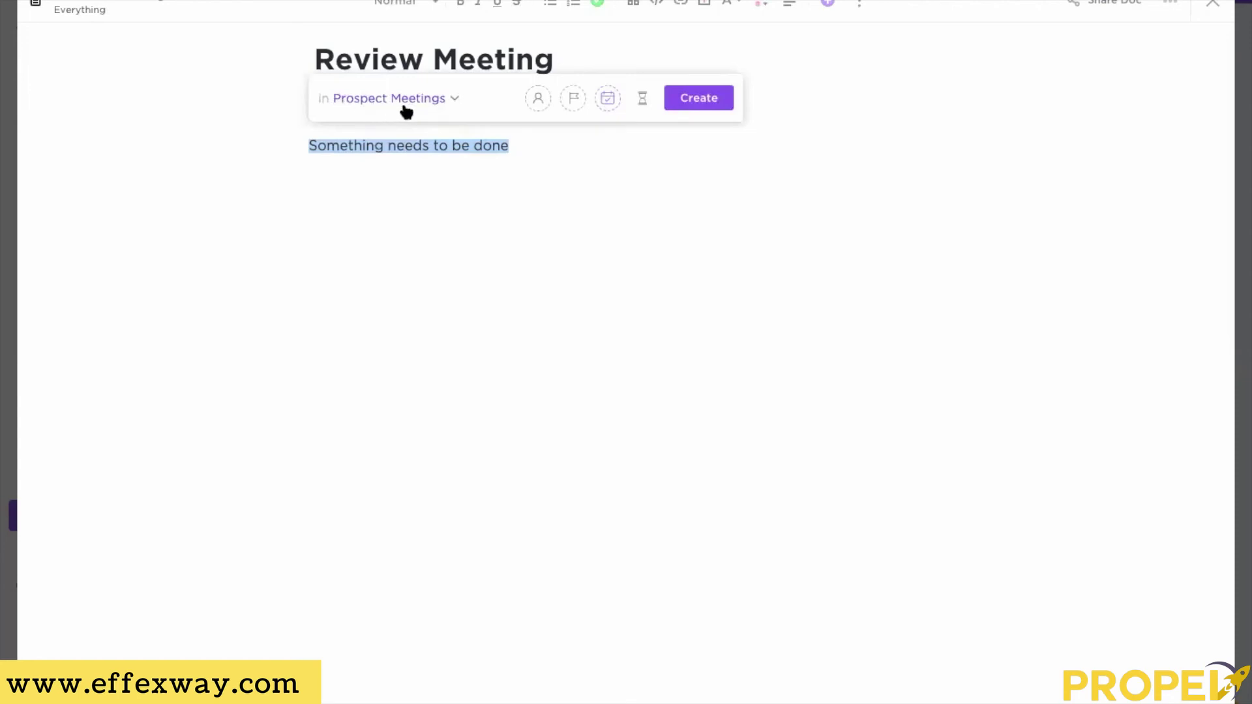
{"action": "left_click", "coordinate": [450, 99]}
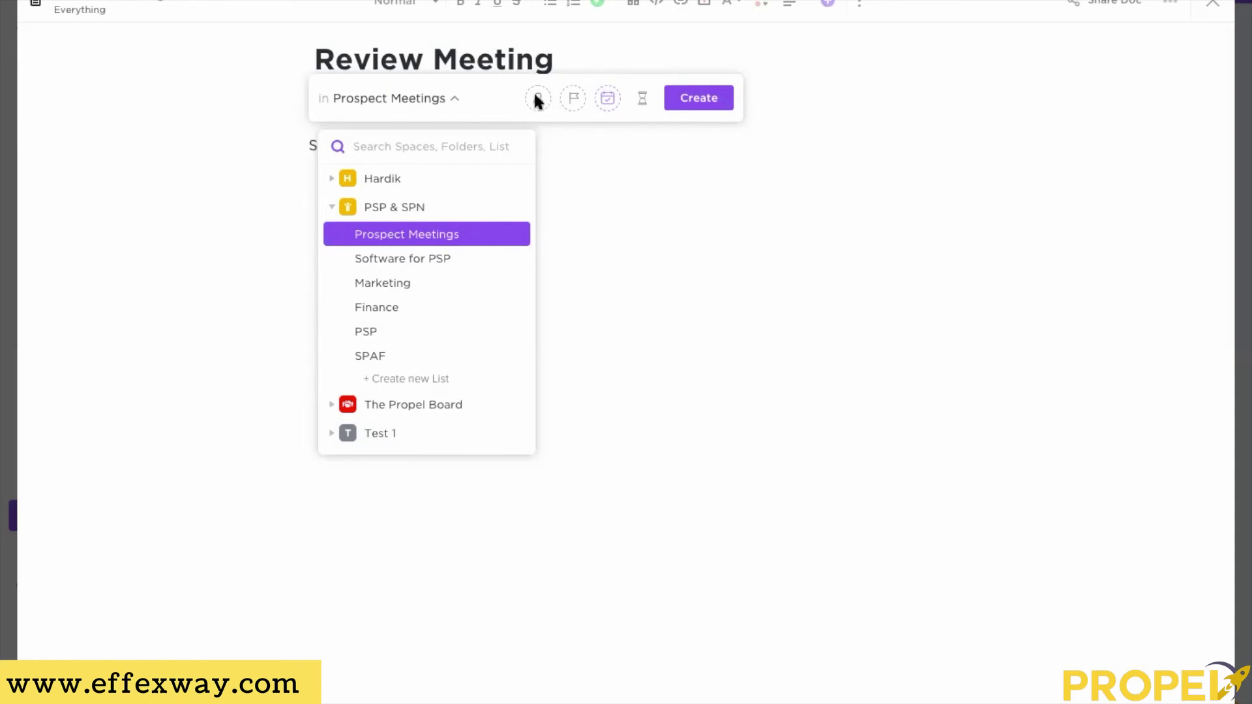
{"action": "left_click", "coordinate": [486, 100]}
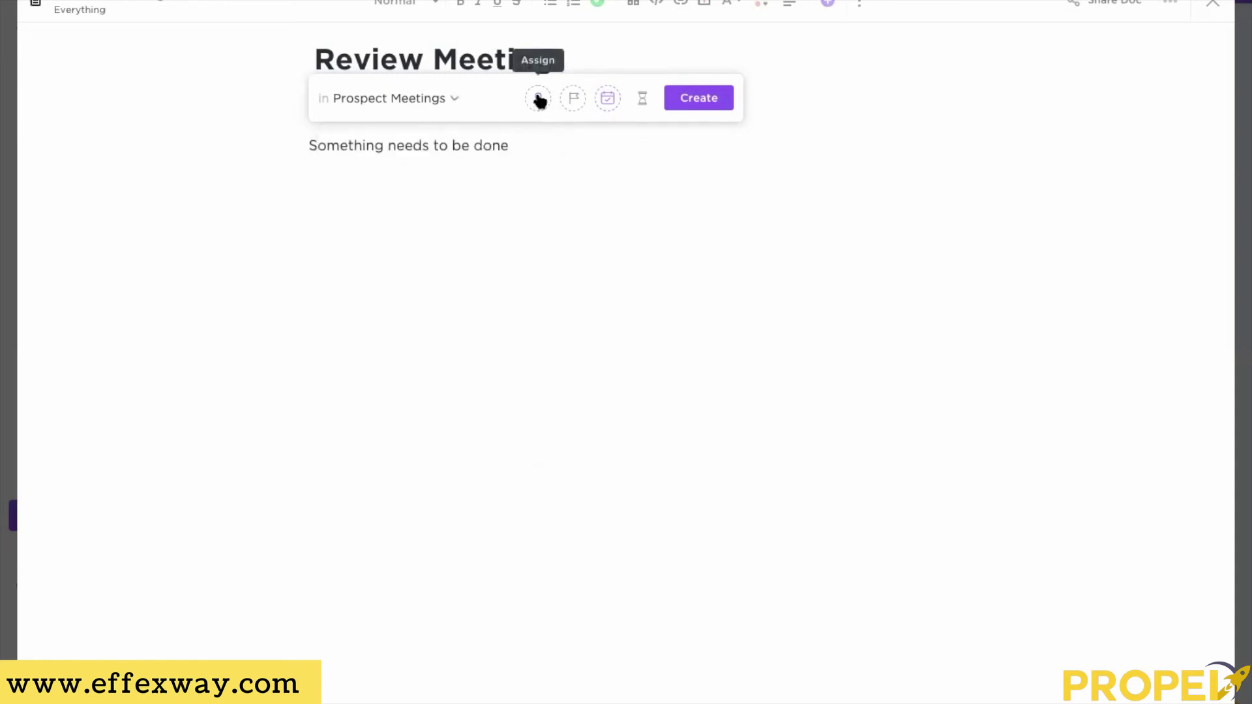